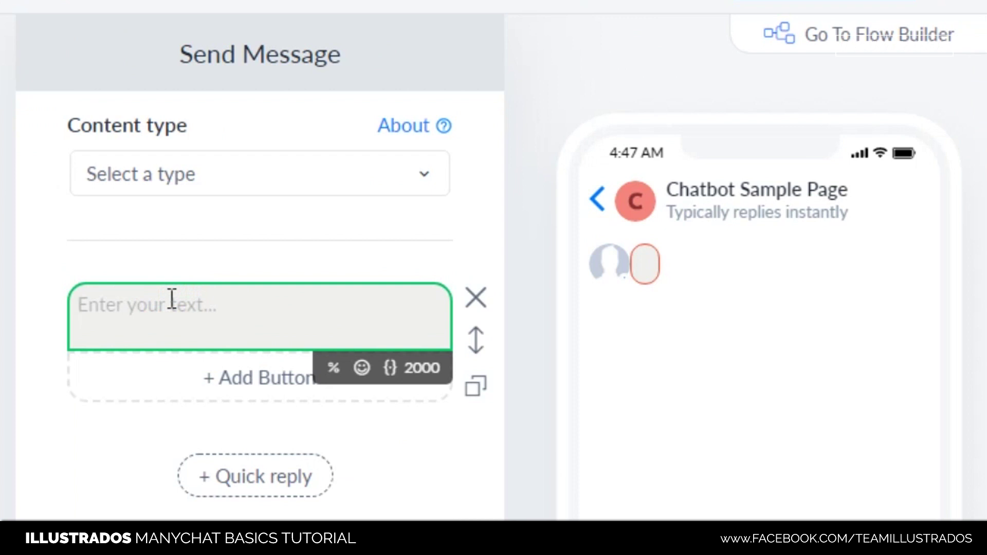
Step: Enter the reply text "Pay via GCASH OR PALAWAN EXPRESS." with "PAYMENT INFO." on a second line in the message's text block
text(Pa)
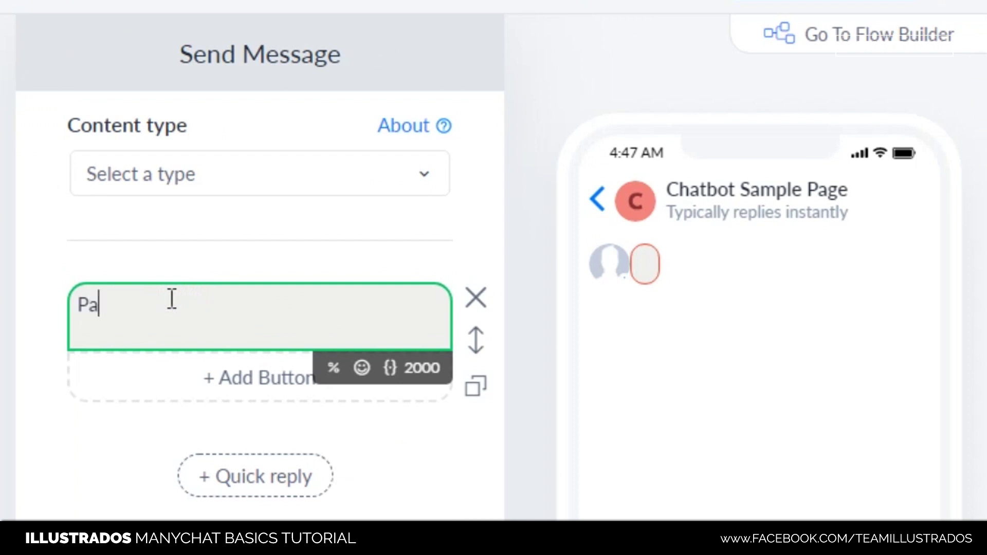
text(y via GCAH)
key(BackSpace)
key(BackSpace)
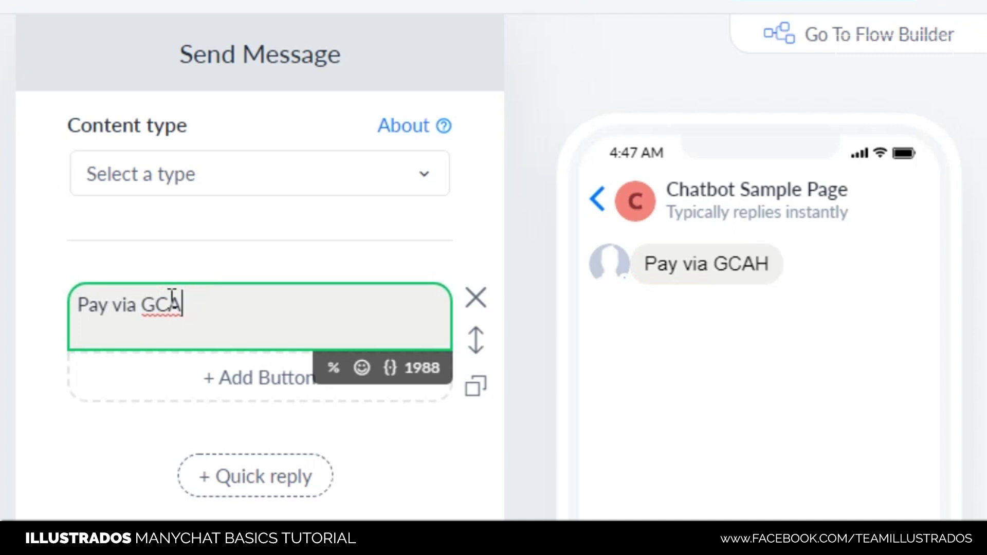
text(ASH OR)
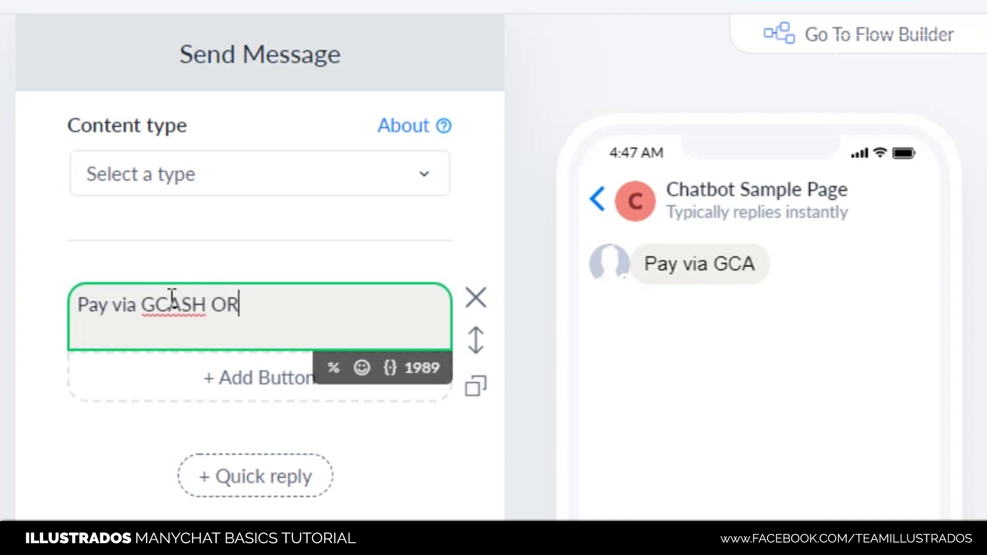
text( PALWAN)
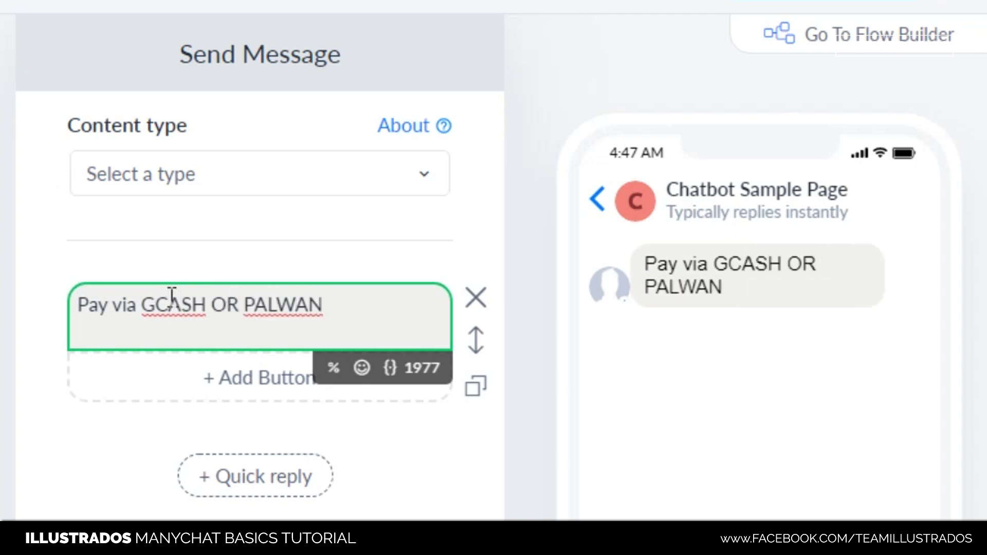
key(BackSpace)
key(BackSpace)
key(BackSpace)
key(BackSpace)
text(LAW)
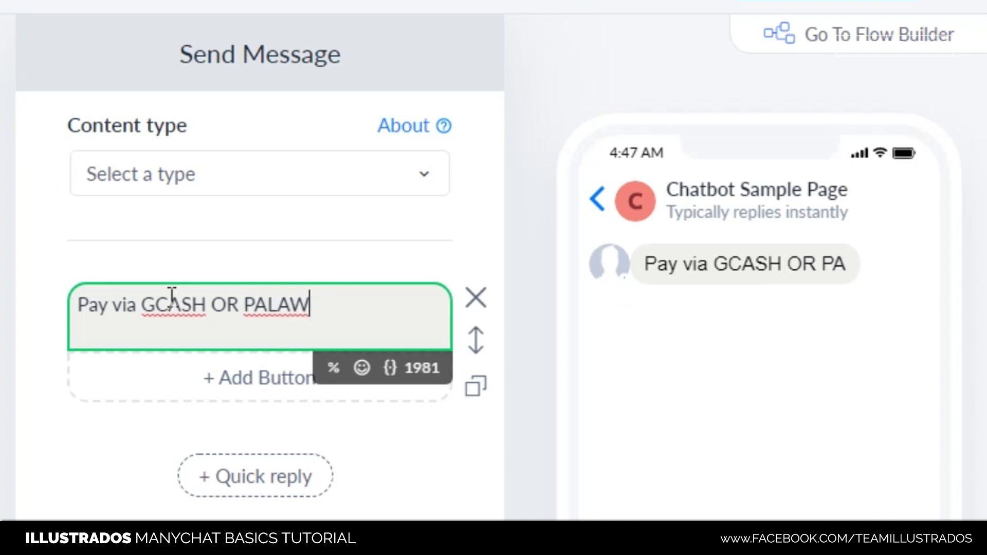
text(AN EXPRESS.)
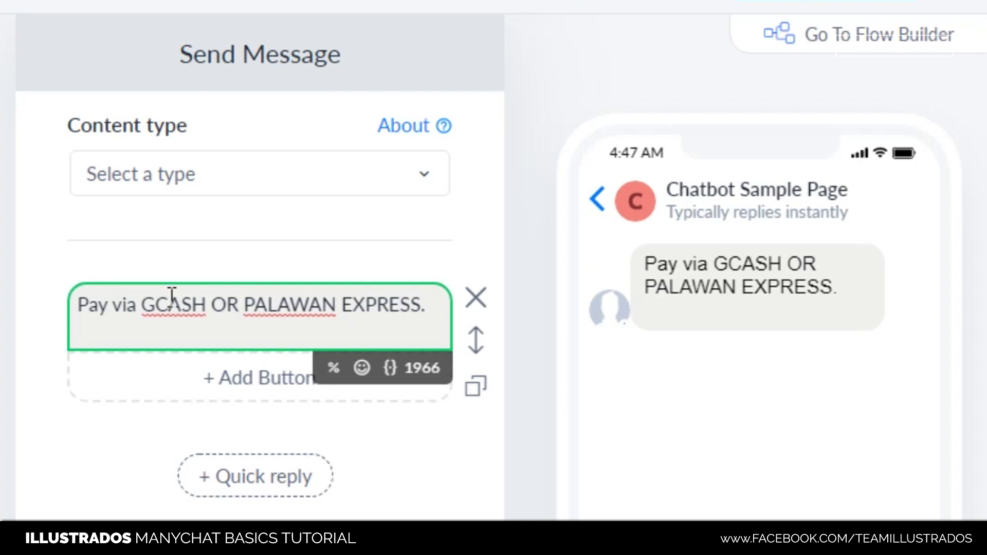
text(PAYMENT INFO)
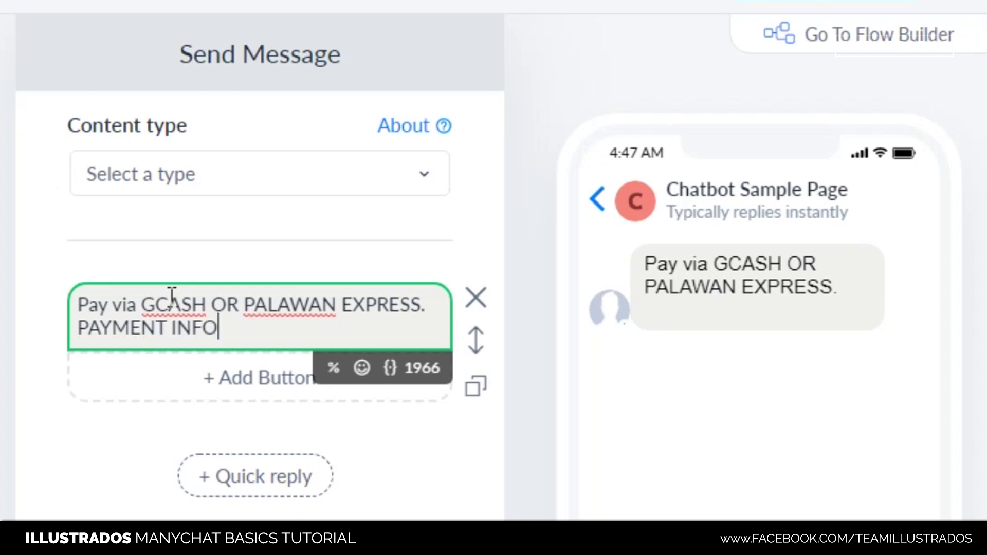
text(.)
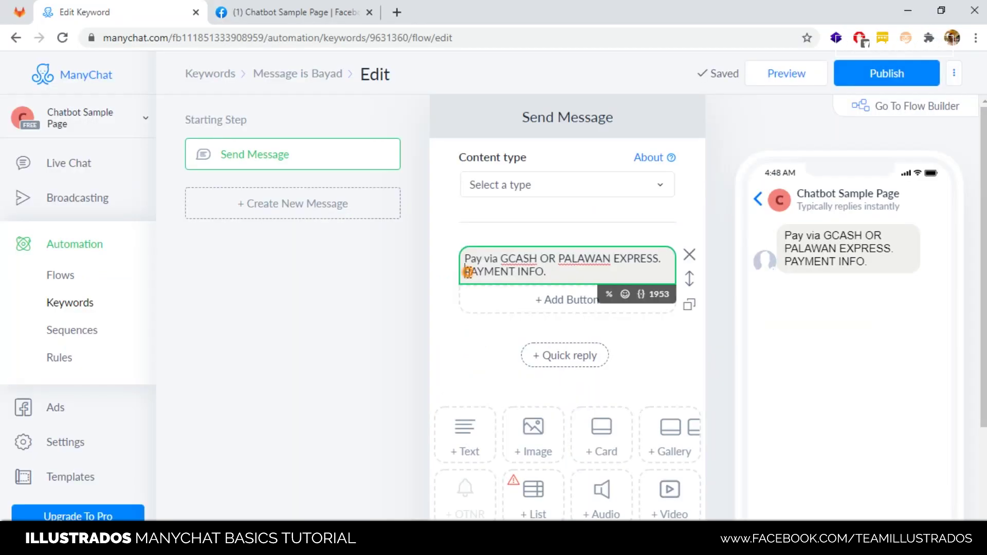
click(468, 272)
drag(547, 273, 484, 263)
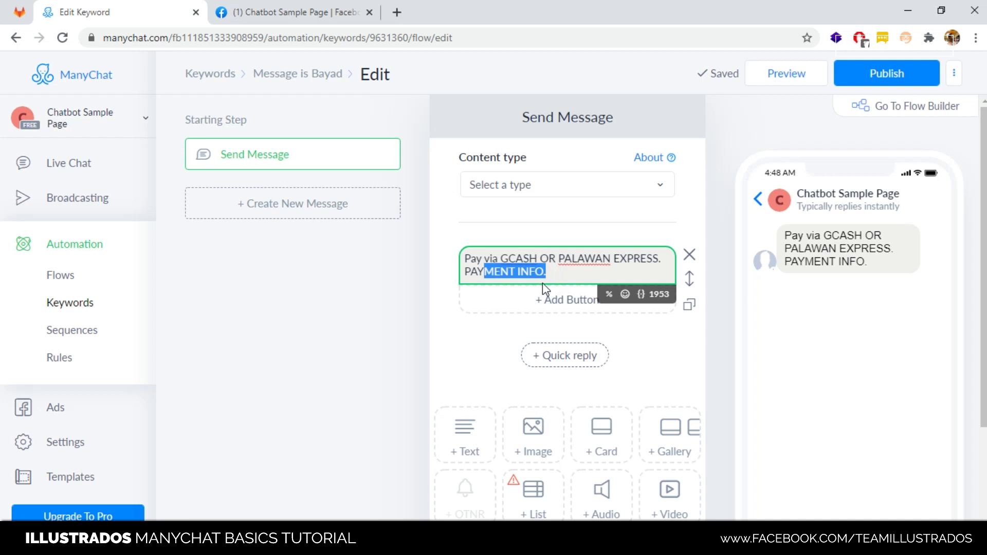
click(557, 276)
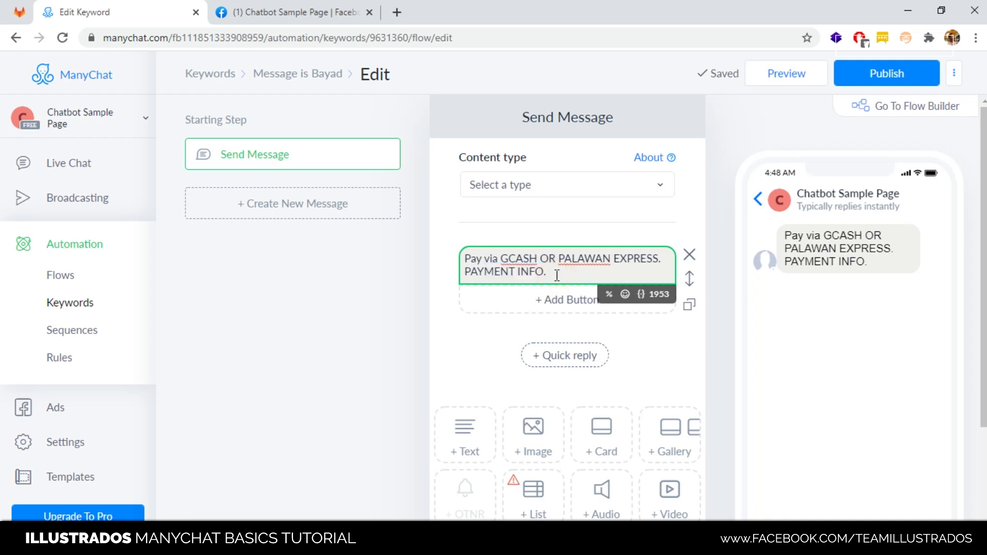
drag(558, 275, 505, 274)
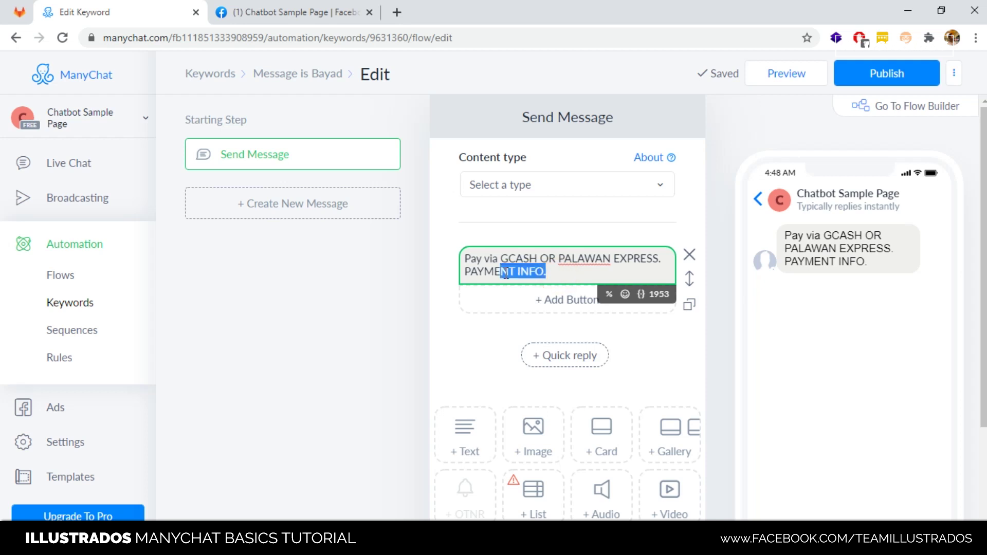
click(568, 272)
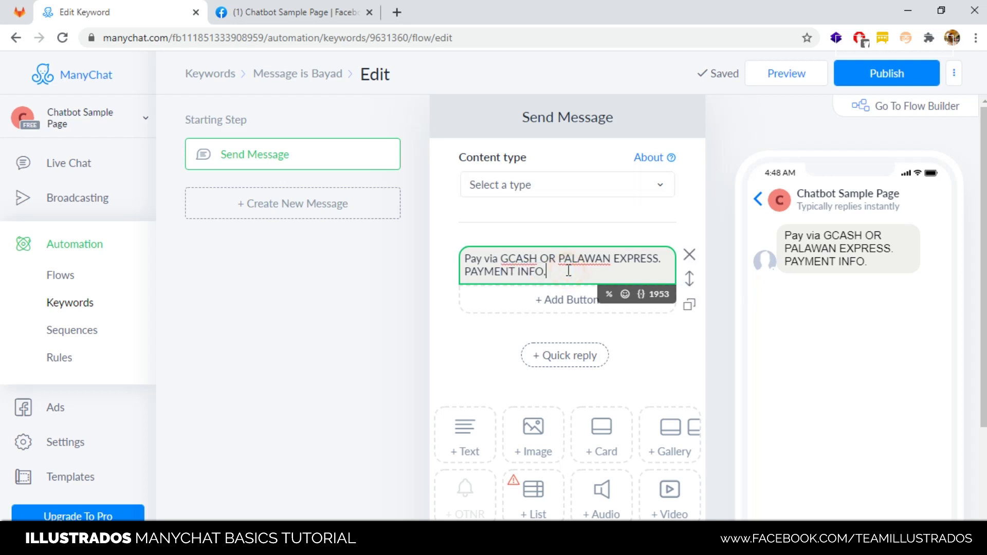
drag(568, 271, 447, 260)
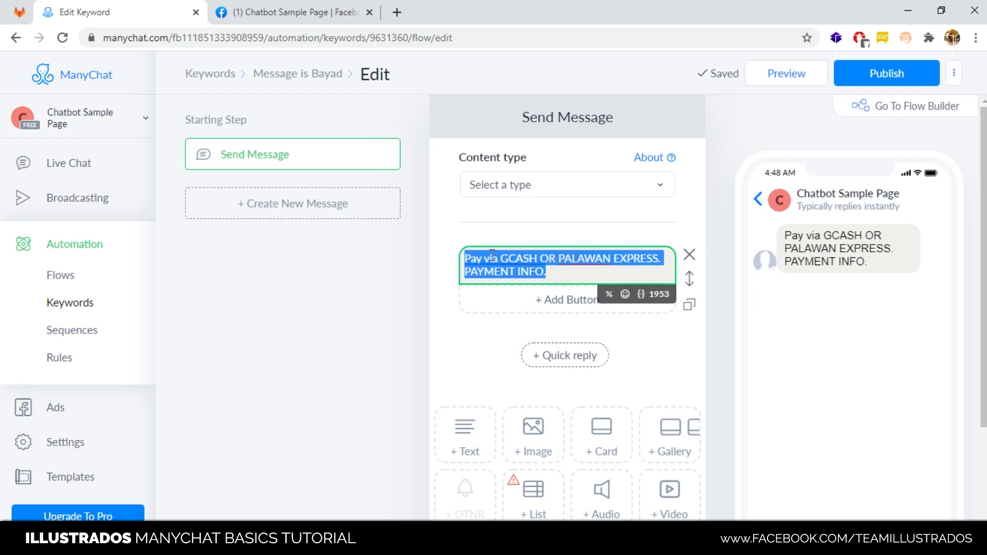
click(554, 271)
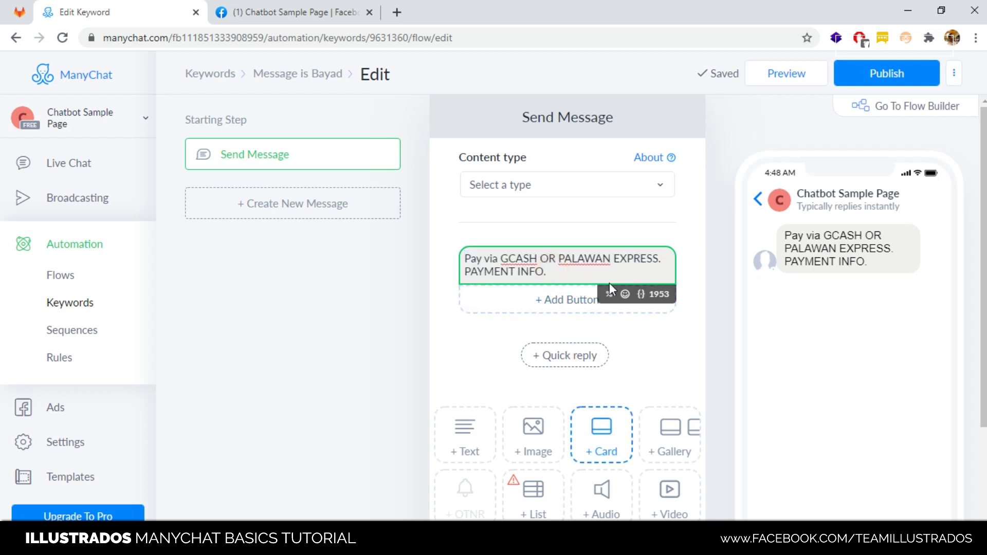
Step: Set the message's content type to Other and publish the keyword reply
scroll(609, 283, down, 3)
scroll(609, 282, up, 3)
click(615, 190)
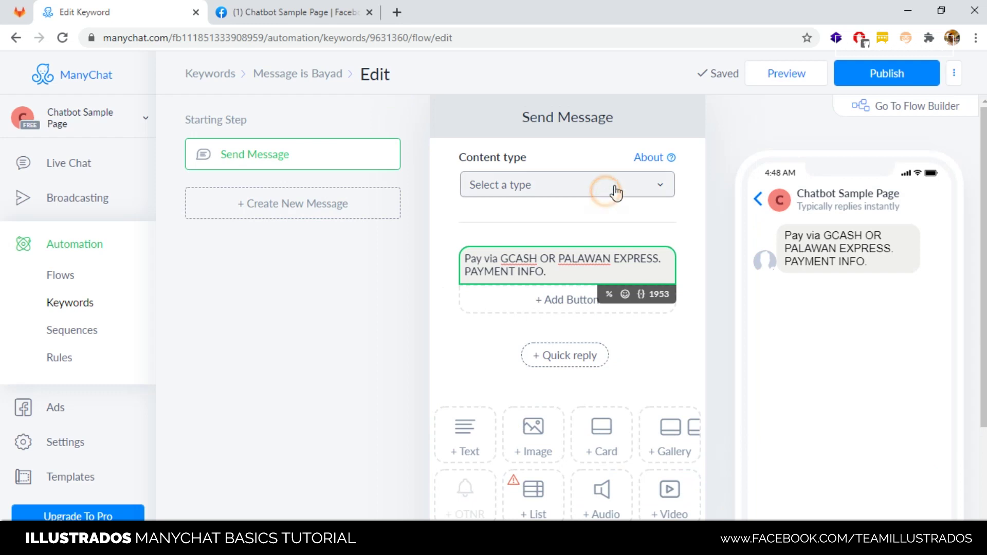
click(513, 311)
scroll(611, 242, down, 3)
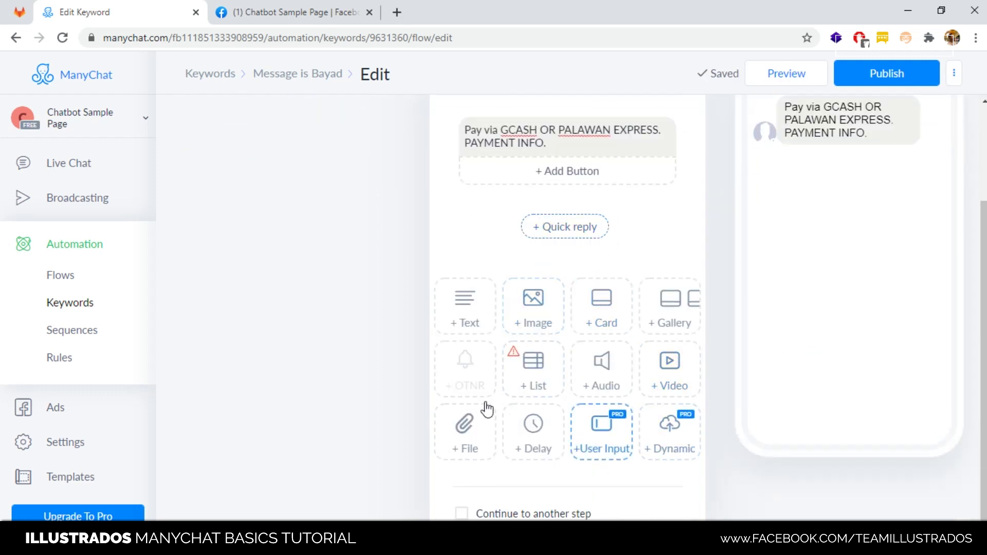
scroll(653, 326, up, 3)
click(534, 272)
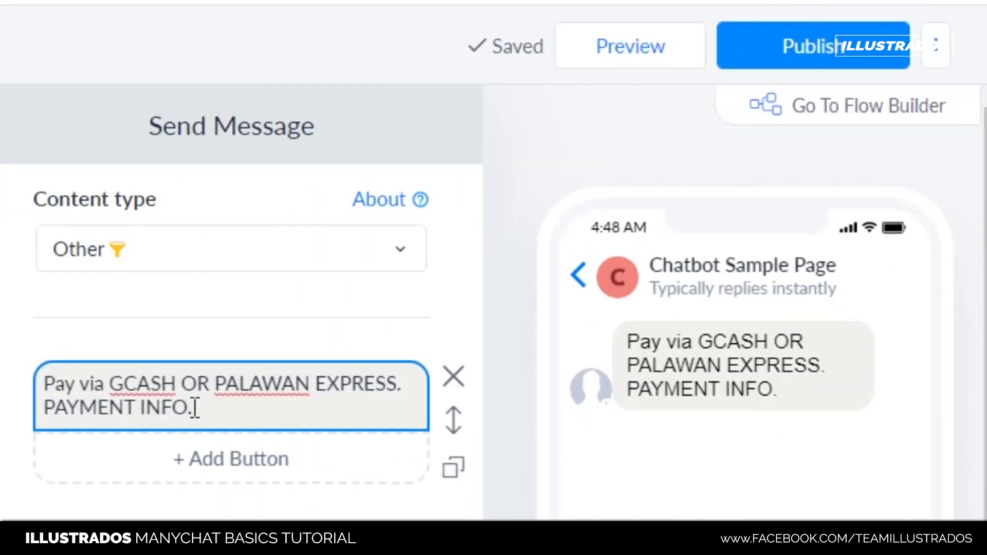
drag(628, 340, 785, 400)
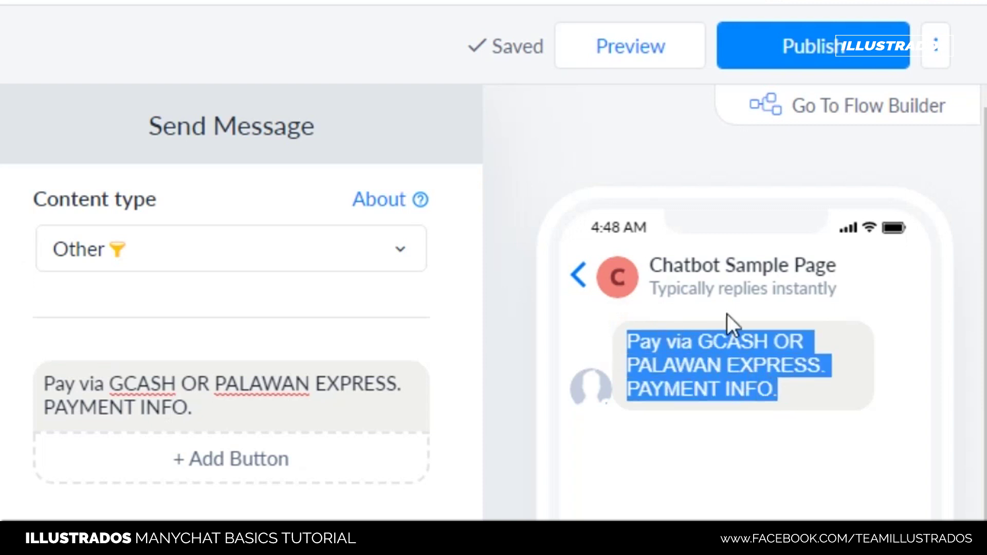
click(811, 51)
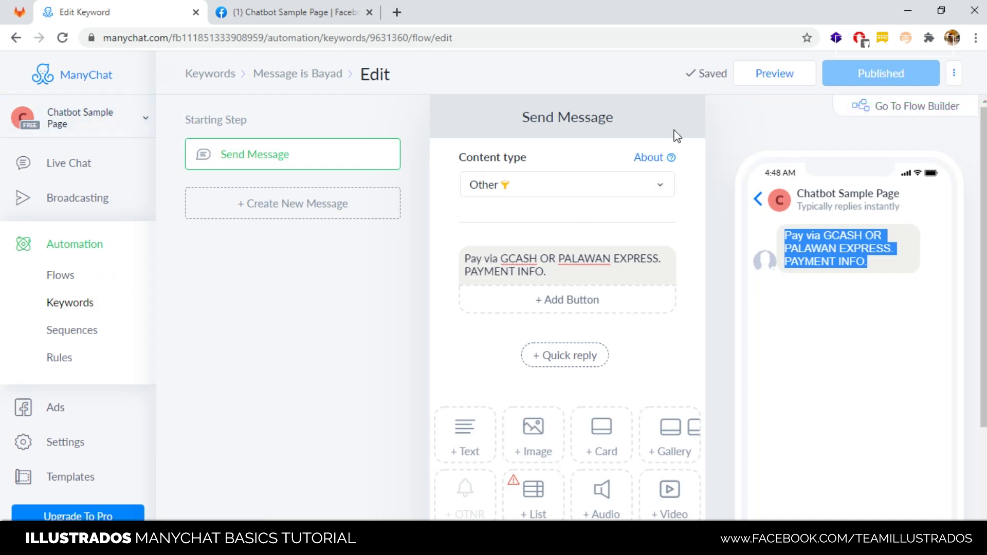
Step: Switch to the Facebook page and get started in the chat with Chatbot Sample Page
click(278, 9)
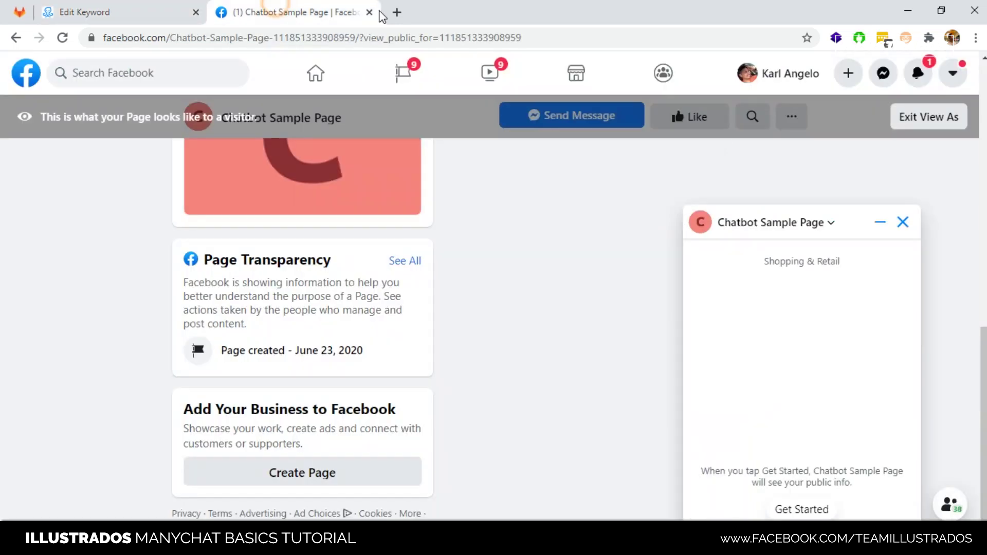
click(812, 510)
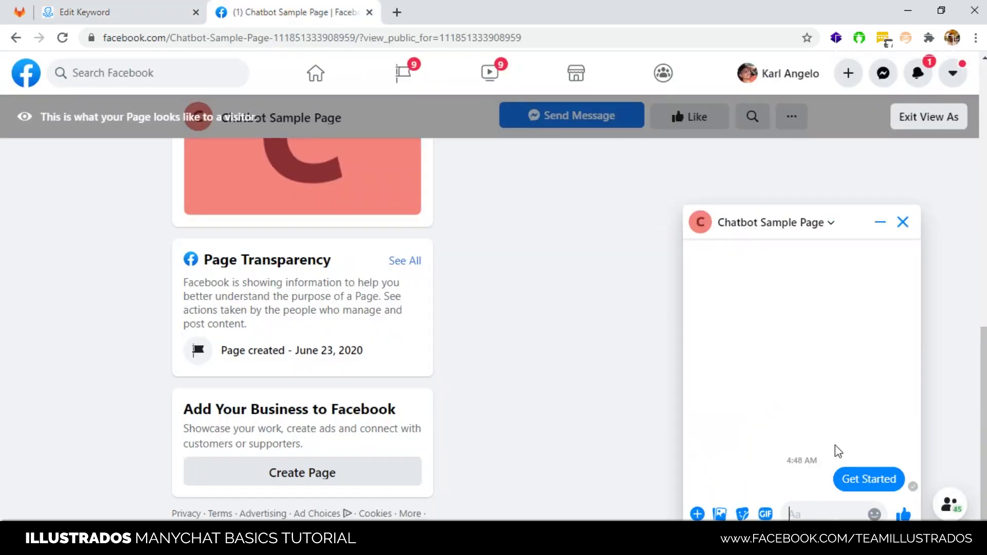
Step: Check the Bayad rule in the ManyChat keyword list and send "bayad" to Chatbot Sample Page in the Facebook chat
click(148, 9)
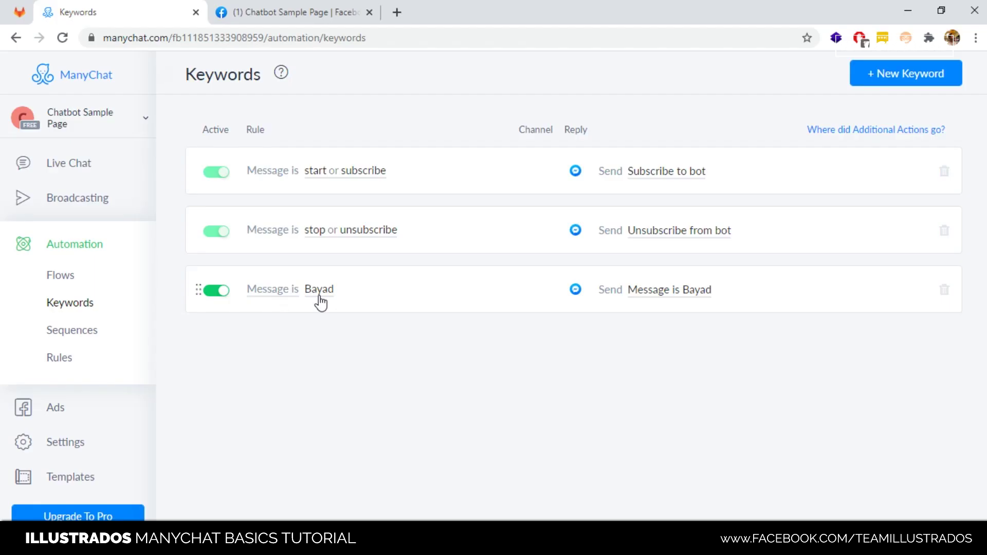
click(264, 13)
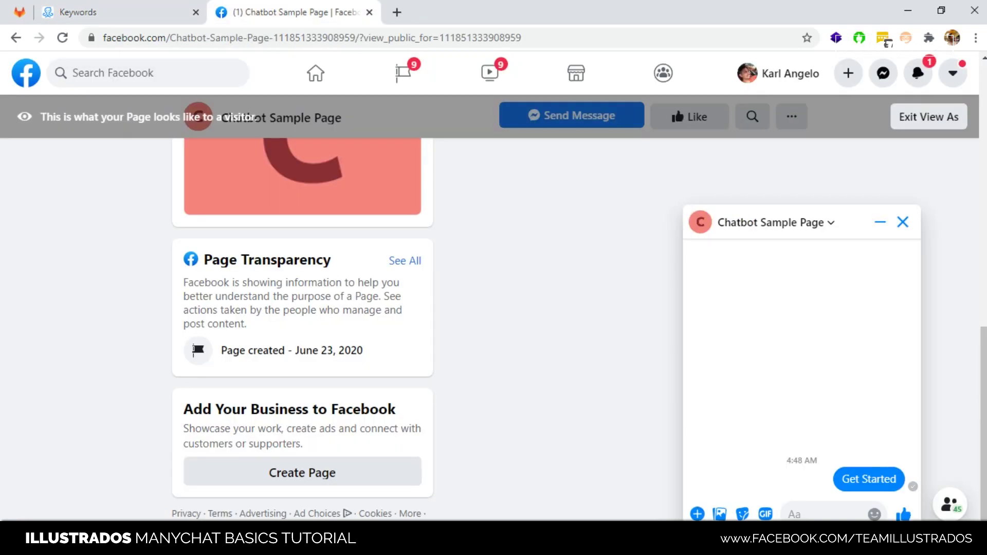
text(bayad)
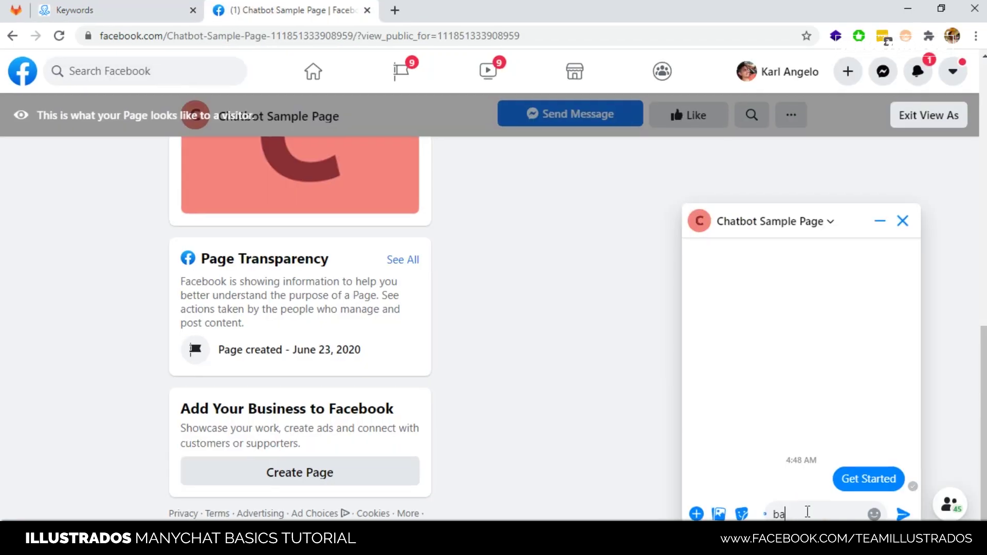
key(Return)
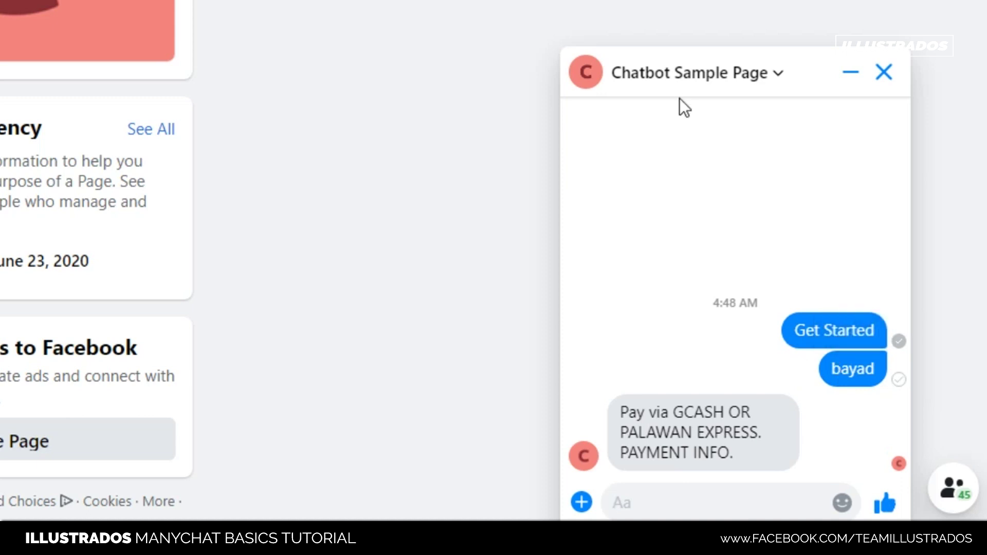
drag(623, 412, 749, 464)
drag(636, 414, 736, 450)
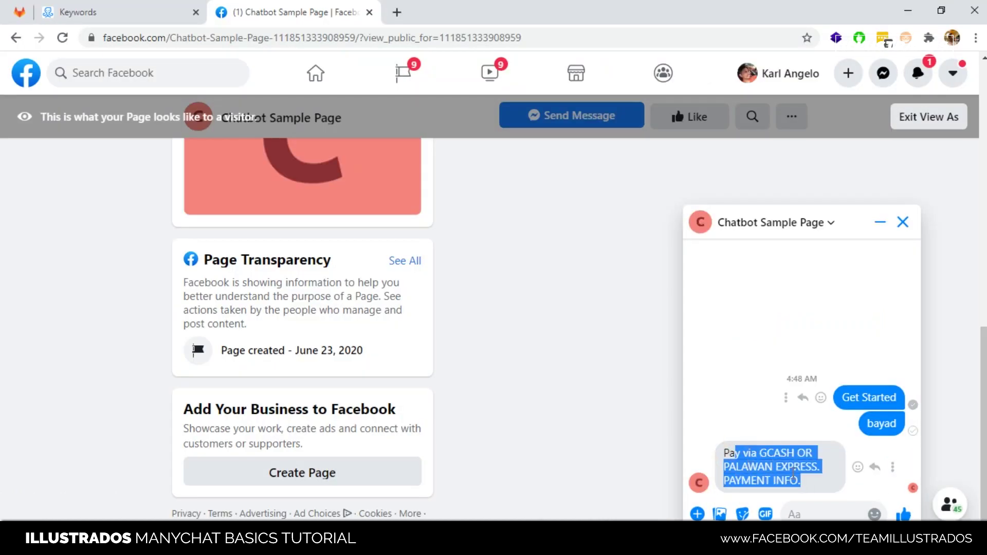
Step: Send the misspelled keyword "bayaddd" in the chat to test whether it triggers the automatic reply
click(795, 514)
text(bayadd)
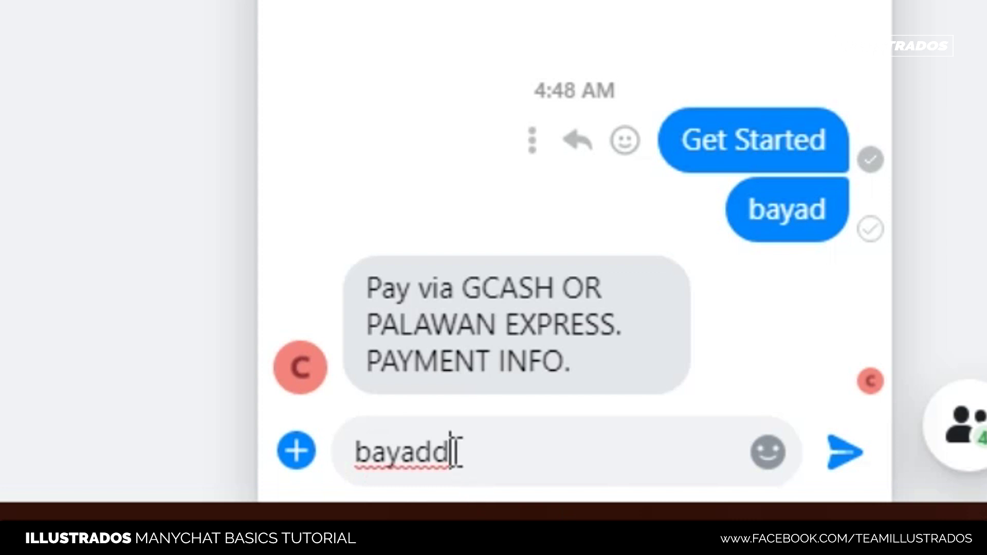
text(d)
double_click(501, 443)
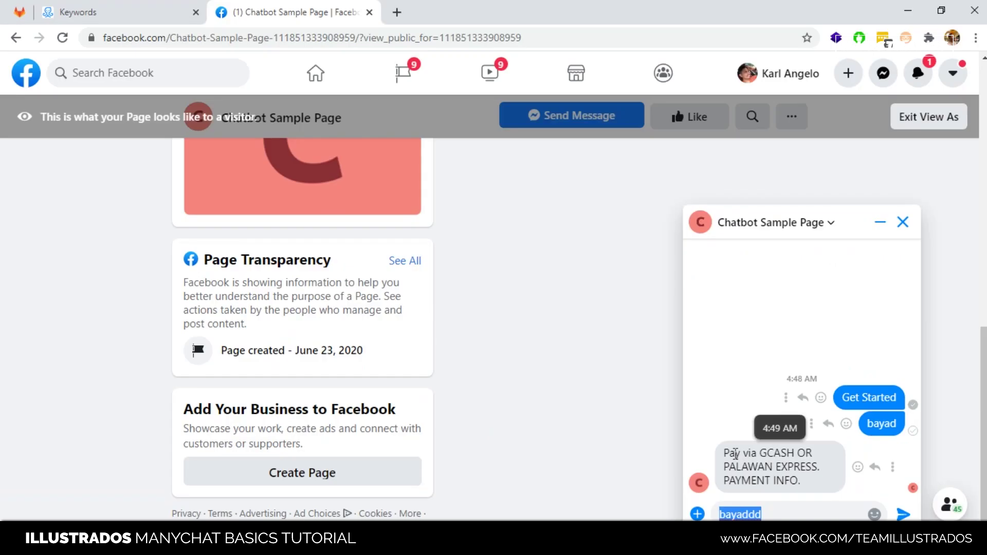
drag(399, 287, 705, 364)
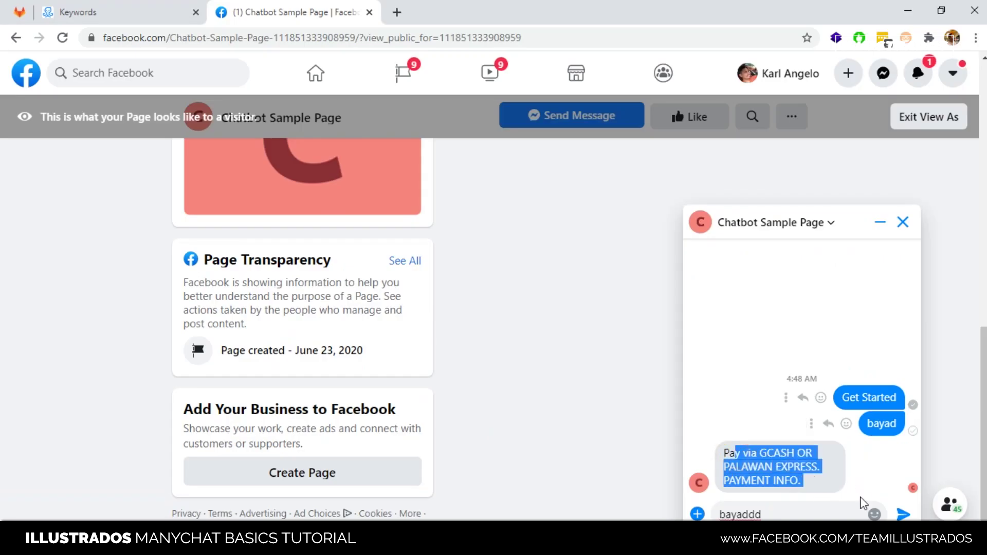
click(778, 514)
key(Return)
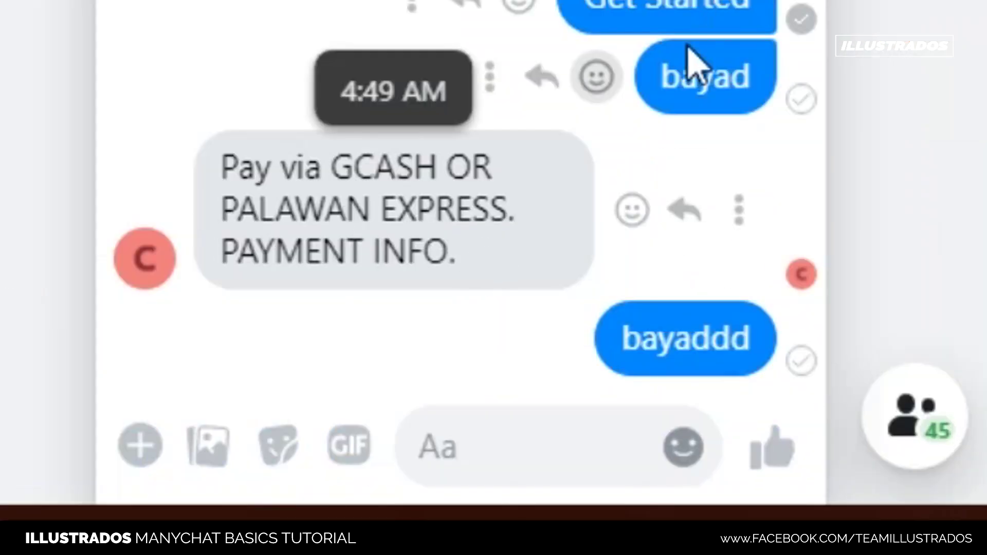
Step: Compare the sent test messages and the automatic reply in the chat with the keyword rules in ManyChat
drag(628, 331, 720, 342)
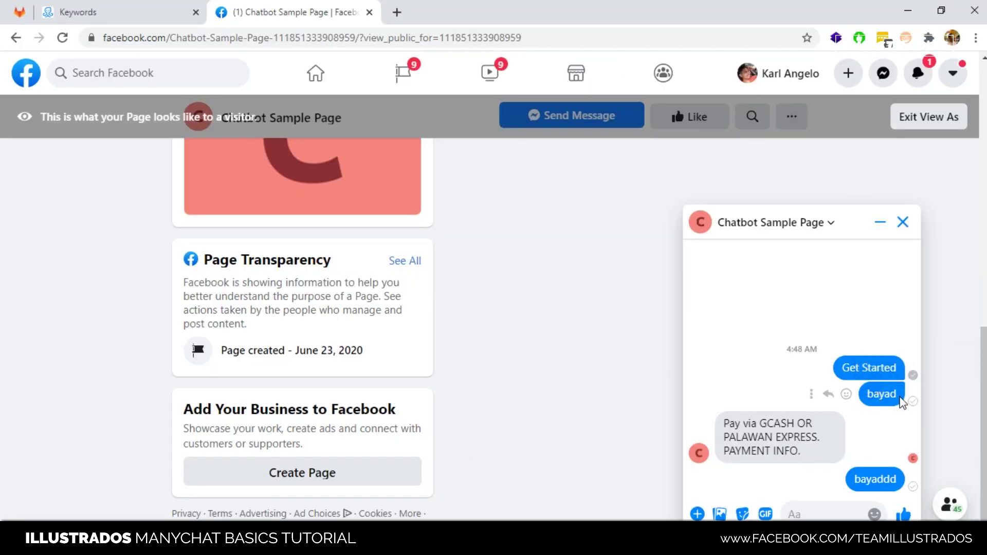
drag(735, 423, 812, 459)
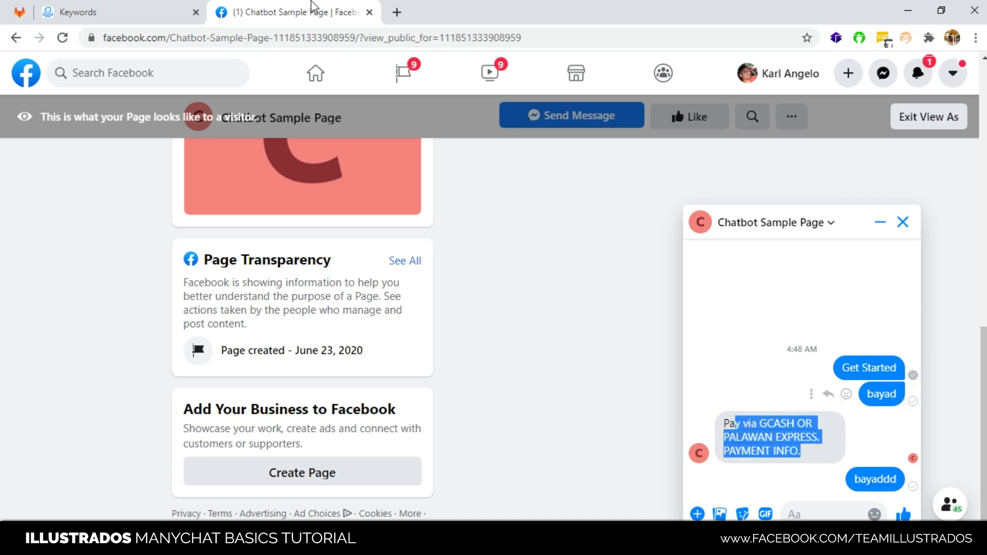
click(154, 11)
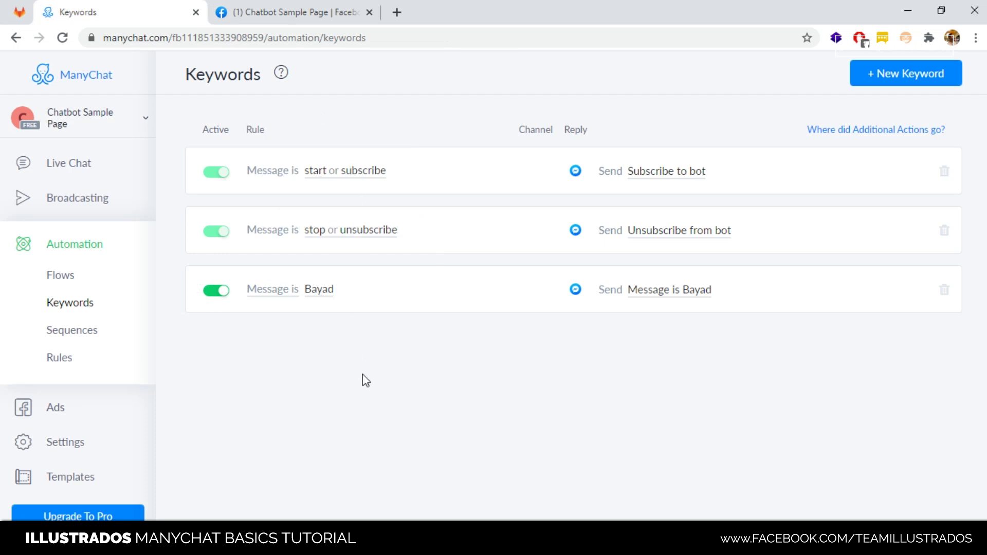
click(327, 8)
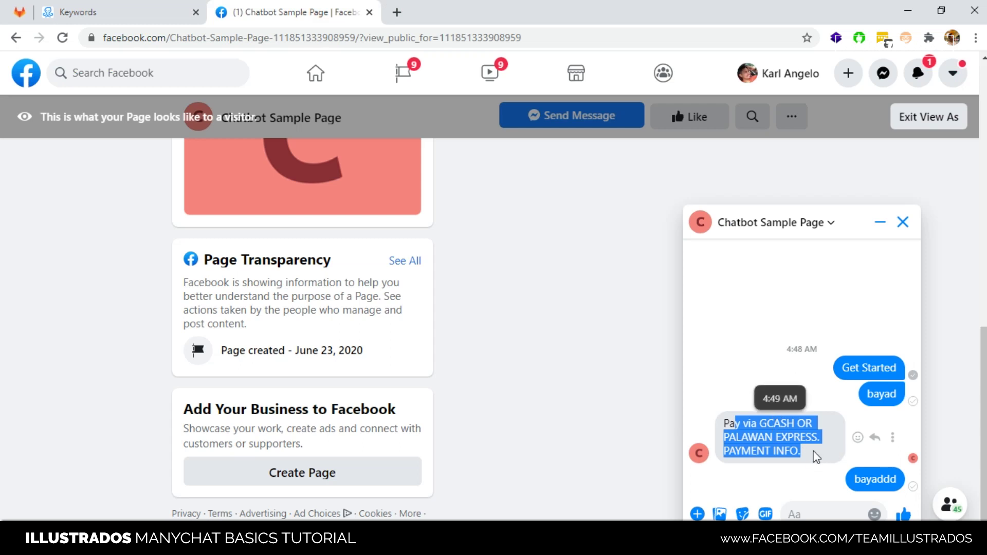
drag(809, 451, 551, 254)
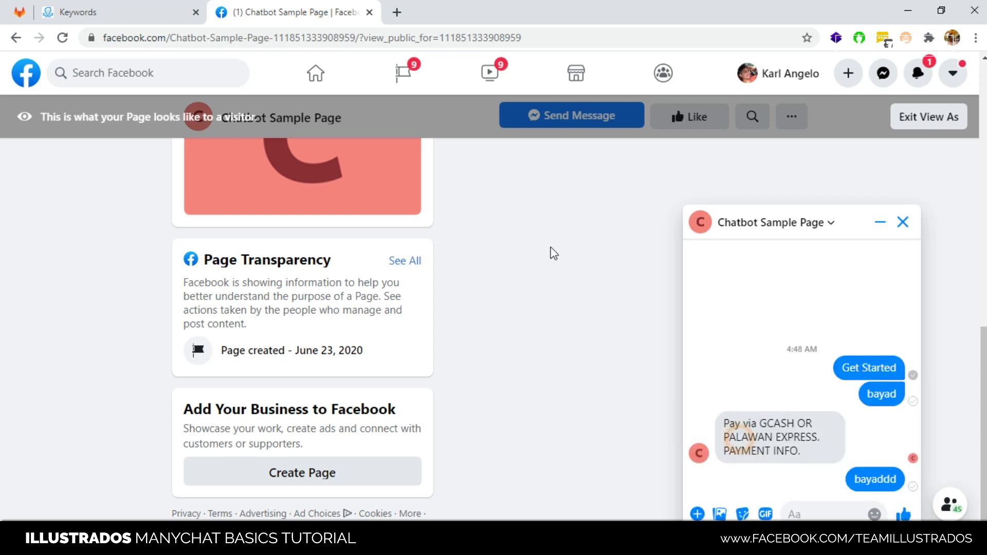
Step: Switch to ManyChat and add a new keyword rule for messages that are "hm", using the Messenger channel
click(133, 11)
click(901, 73)
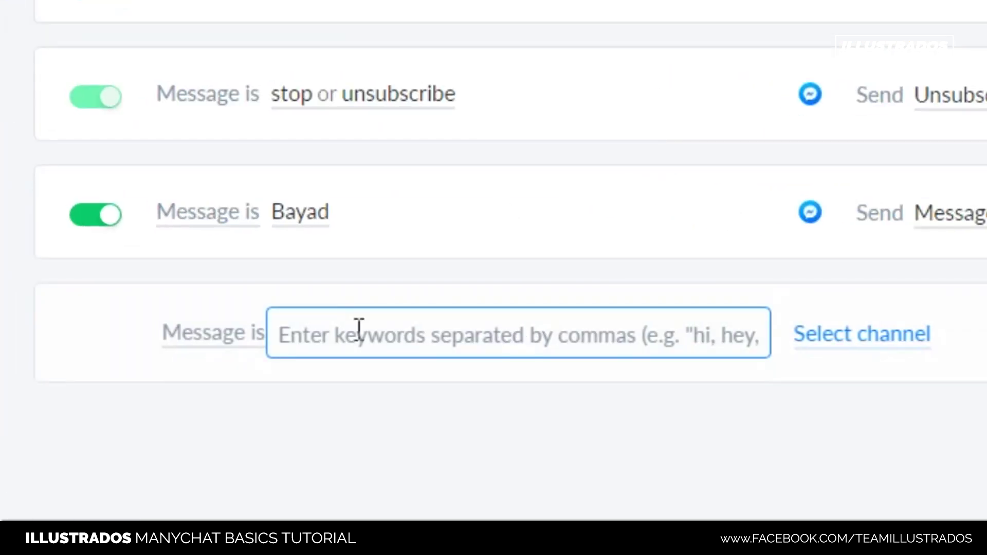
text(hm,)
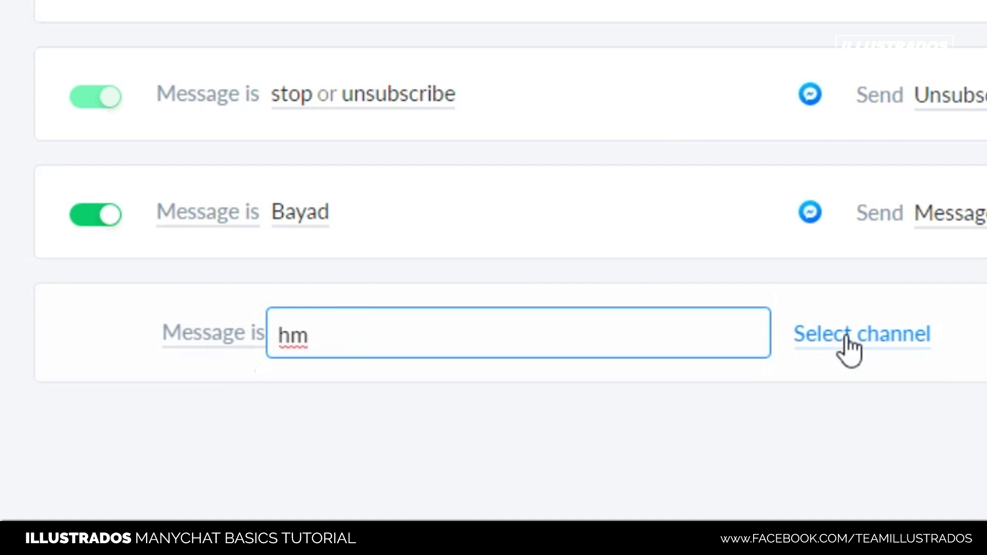
key(BackSpace)
key(BackSpace)
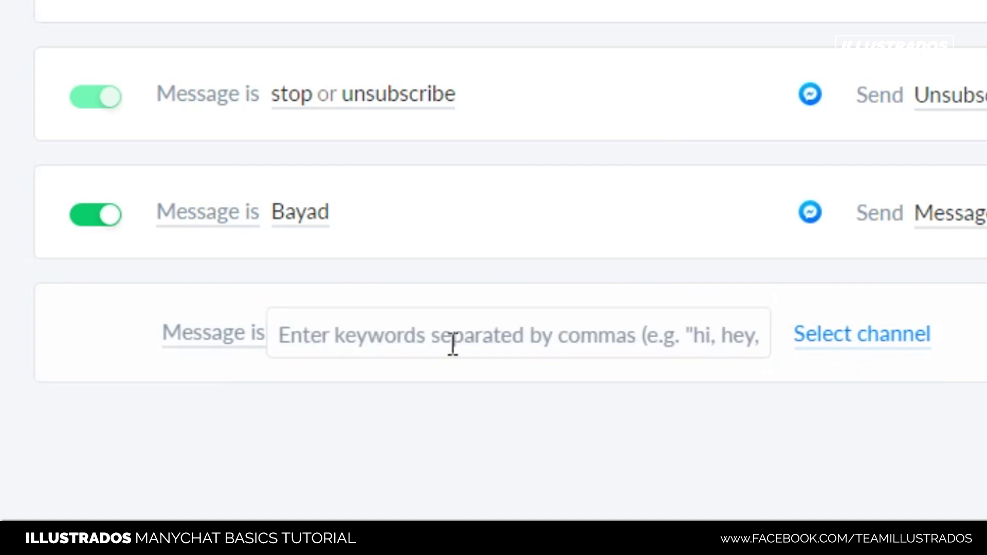
click(582, 345)
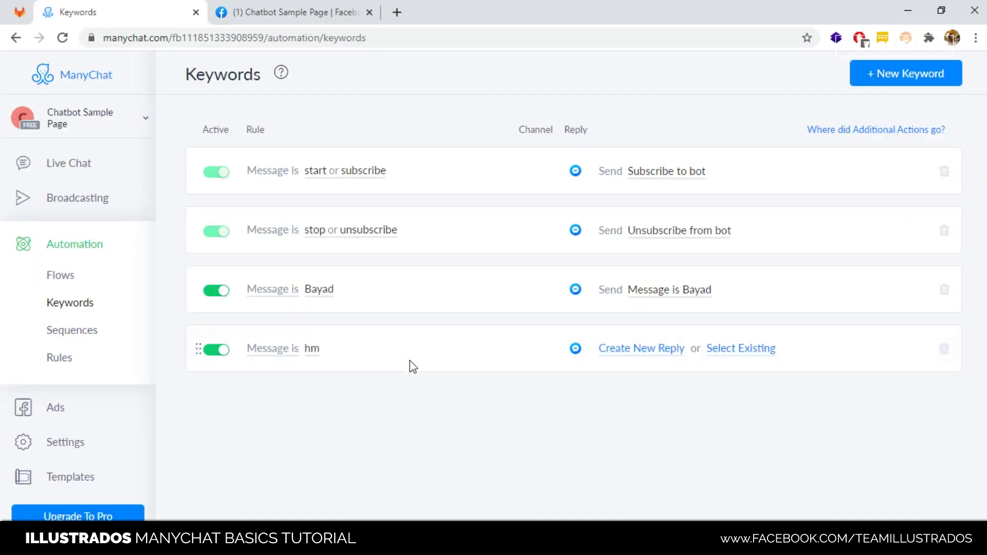
Step: Create a new reply for the "hm" keyword and set its content type to Other
click(653, 358)
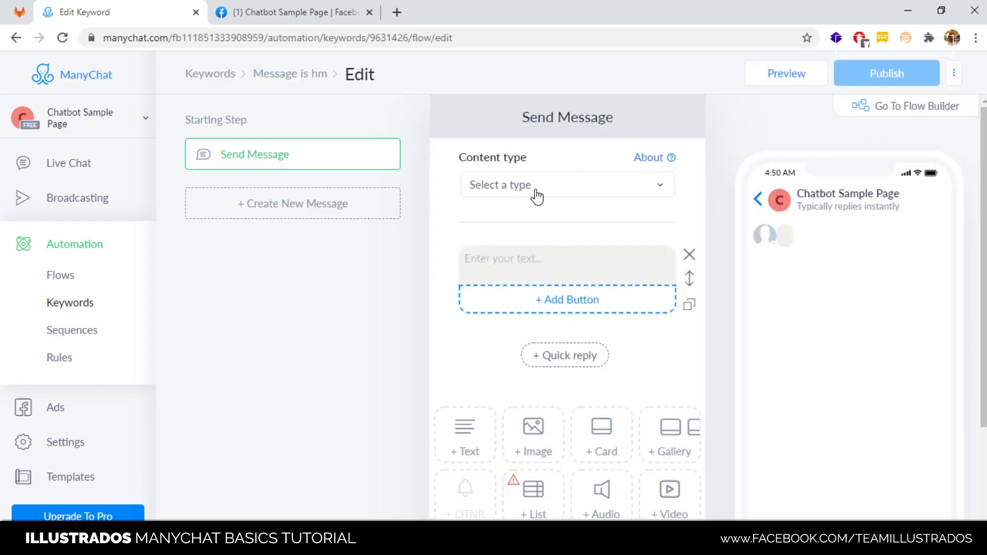
click(560, 193)
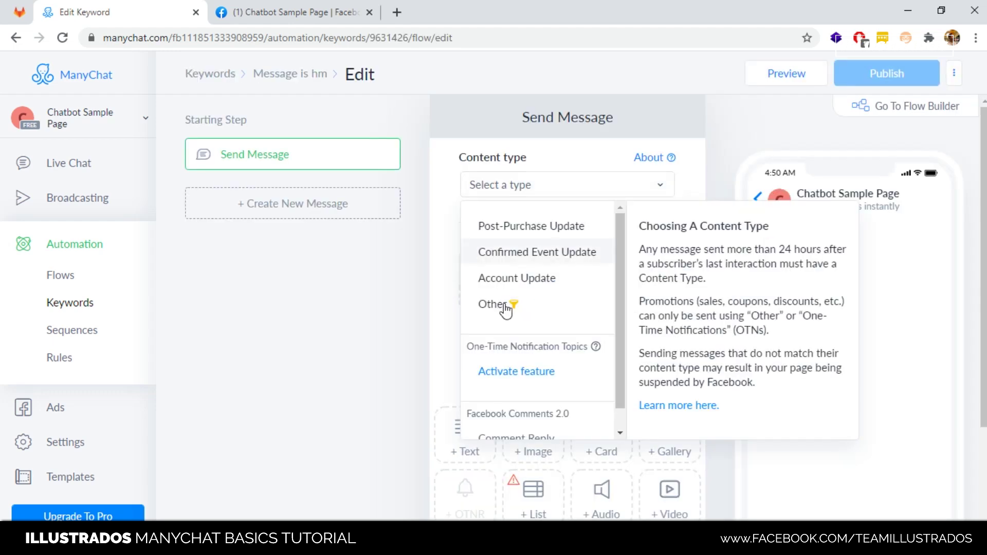
click(501, 308)
Step: Write the reply text "Ang presyo po ng item ay 600 pesos." in the message's text block
click(535, 260)
text(ANg p)
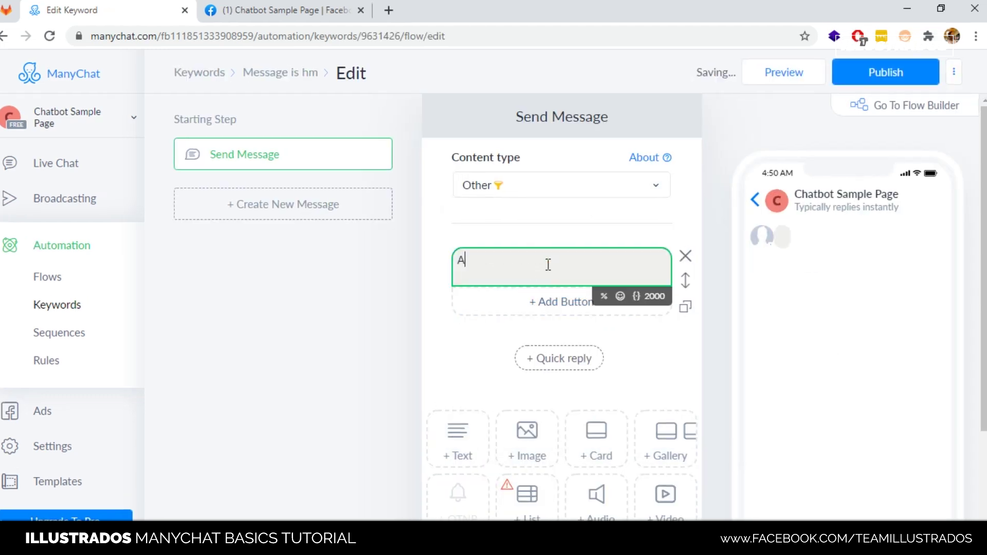
text(resyo )
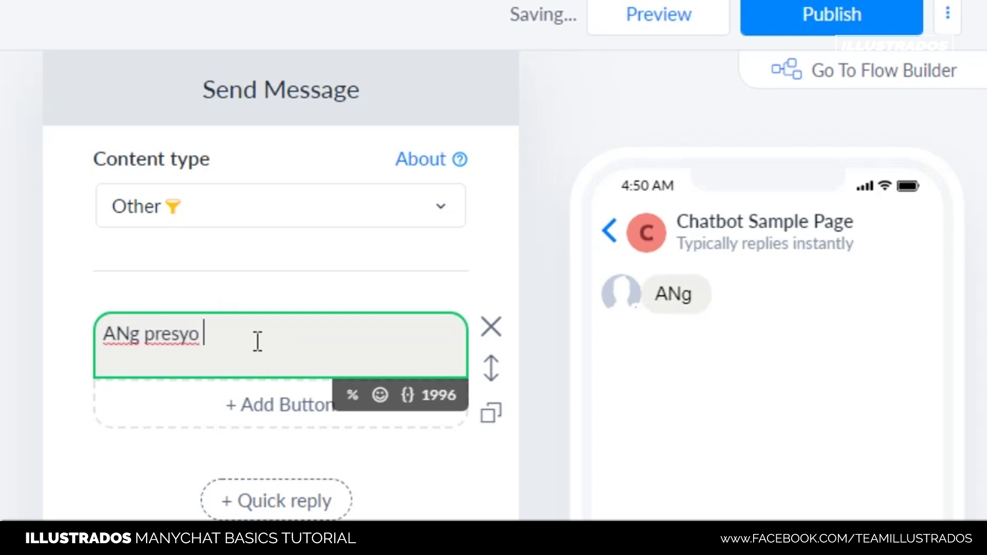
text(po ng ttem )
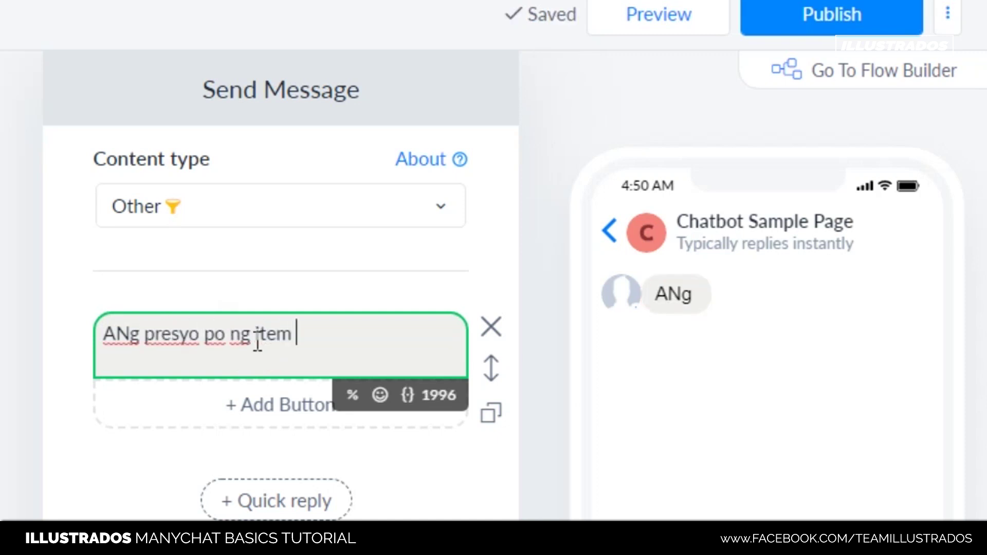
text(ay 6pesos)
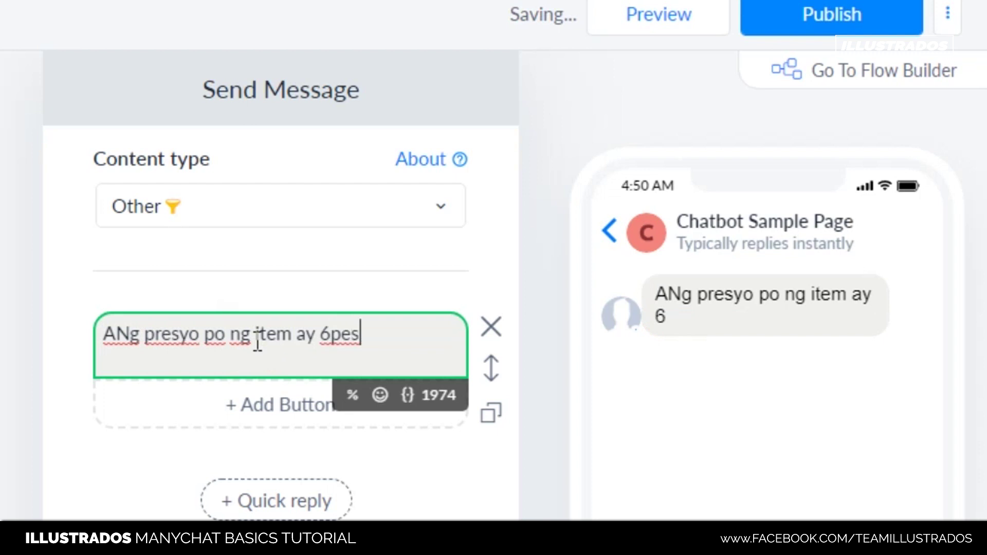
key(BackSpace)
key(BackSpace)
key(BackSpace)
key(BackSpace)
key(BackSpace)
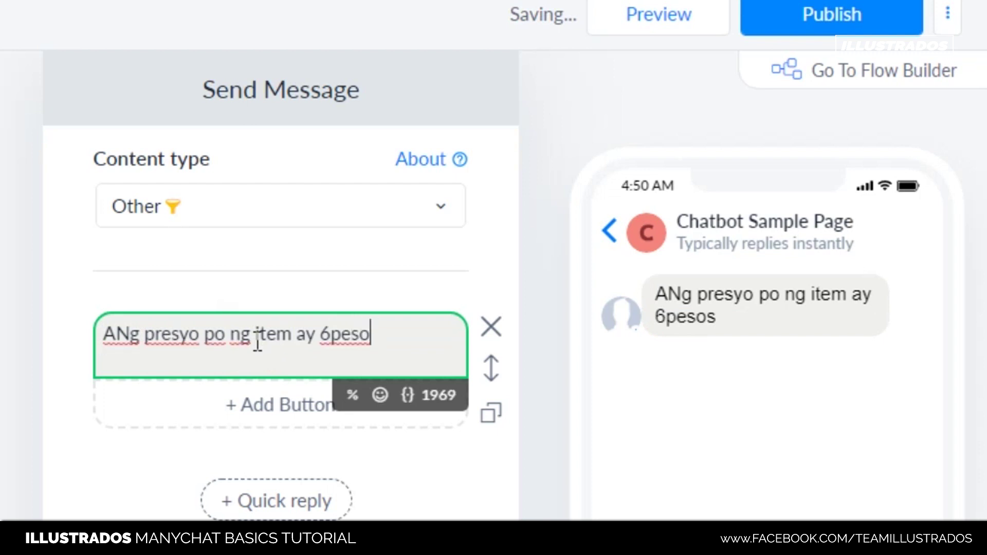
text(00 pesos.)
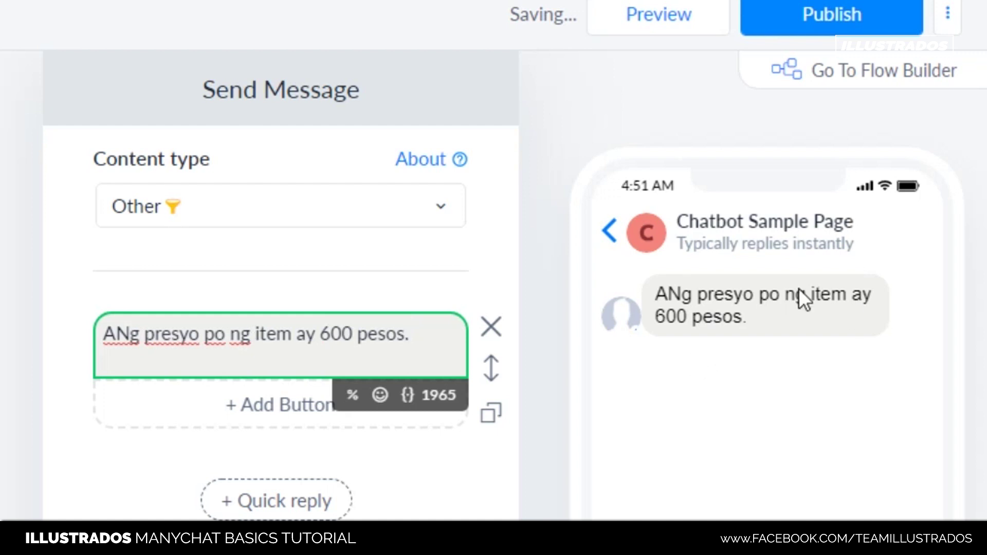
click(131, 337)
key(BackSpace)
text(n)
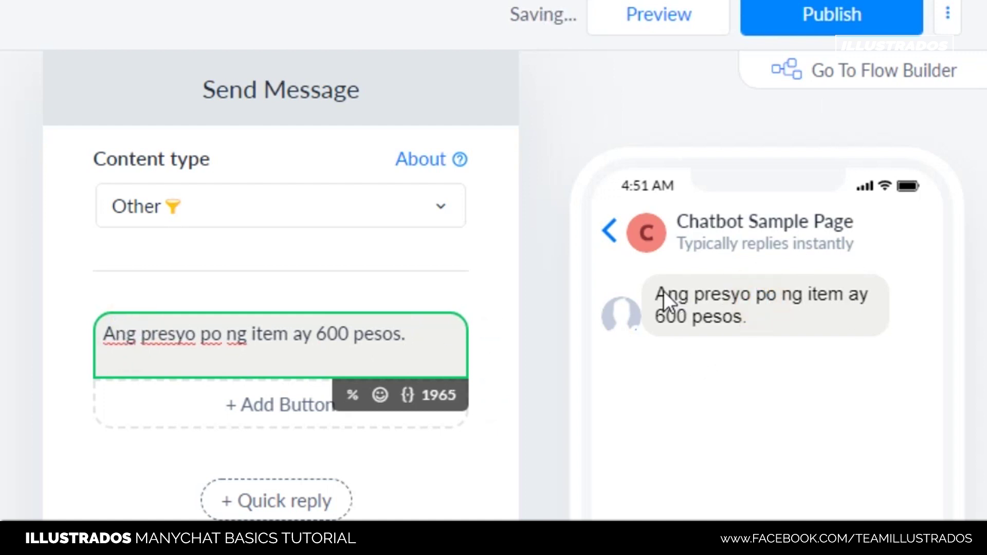
Step: Check the reply text in the phone preview and publish the "hm" reply
drag(663, 291, 751, 318)
click(736, 331)
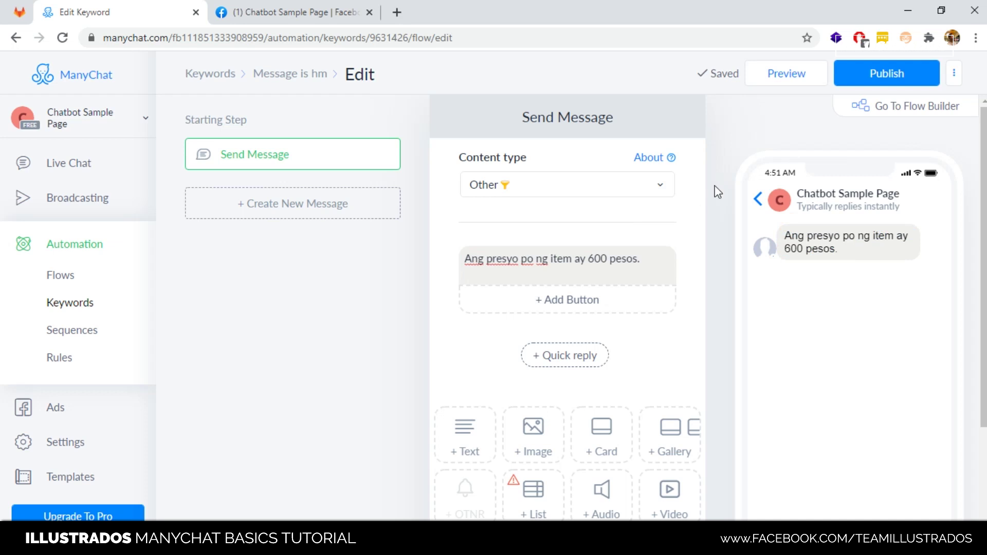
click(885, 77)
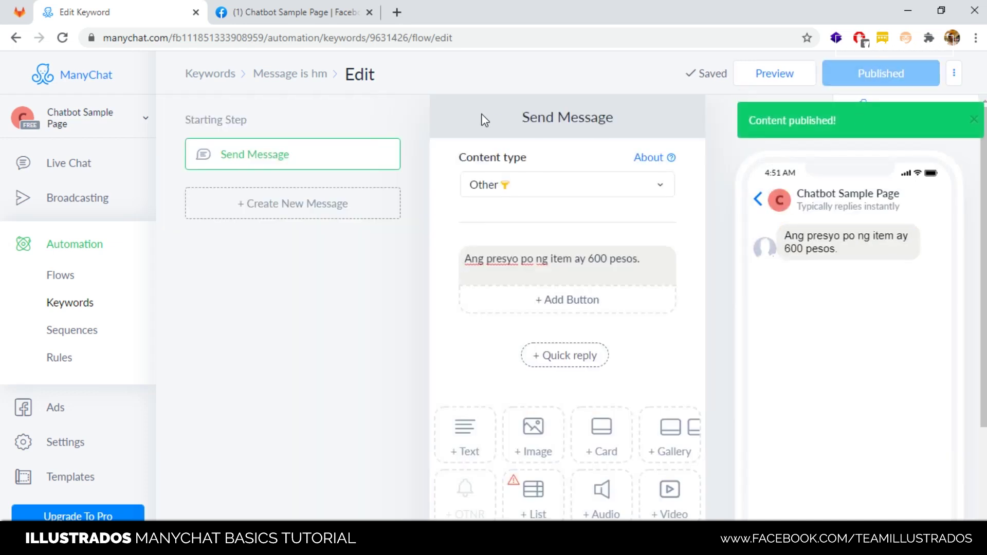
Step: Switch to the Facebook page, send "bayad" again in the chat and read the automatic payment reply
click(260, 11)
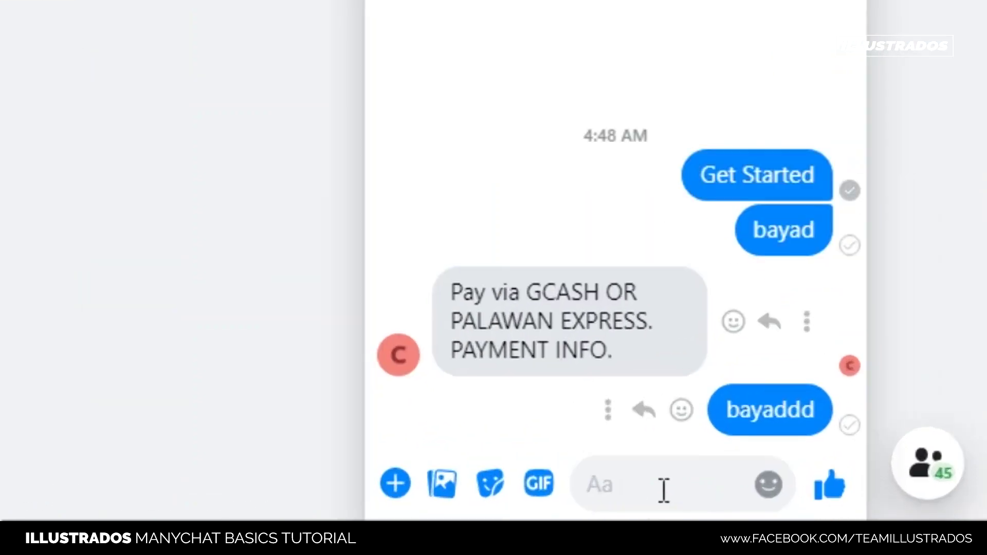
text(bayad)
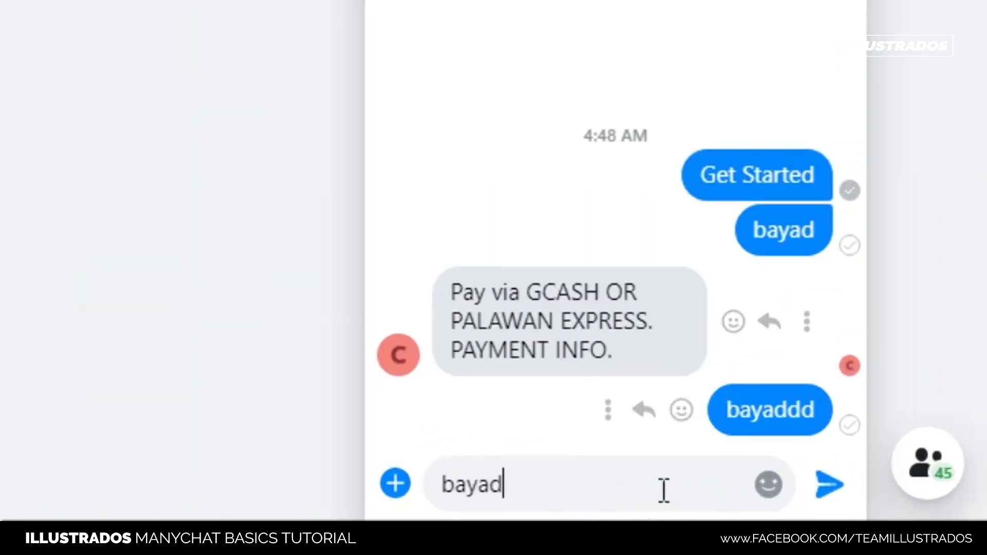
key(Return)
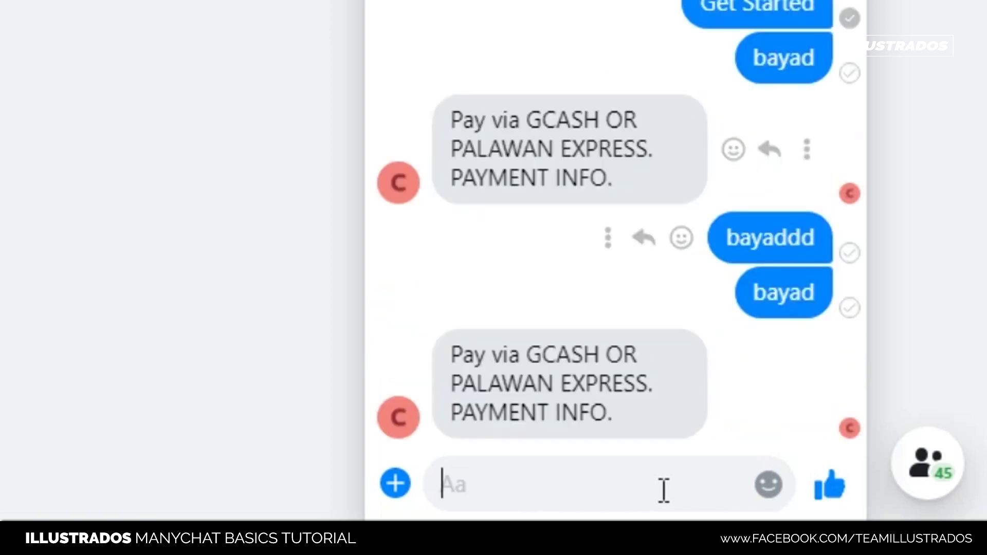
drag(529, 354, 612, 406)
click(612, 406)
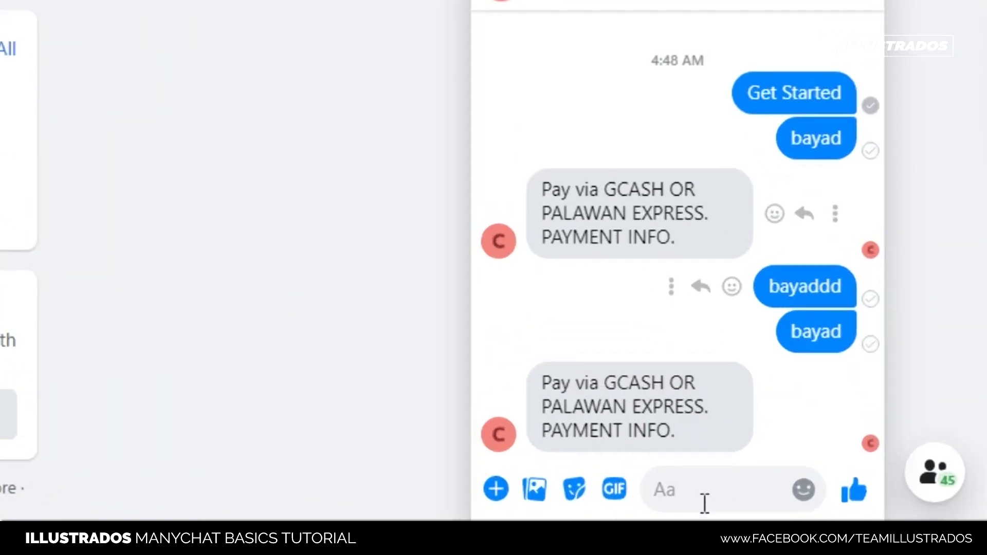
Step: Send "hm" to Chatbot Sample Page in the chat and read the automatic price reply
click(819, 517)
text(hm)
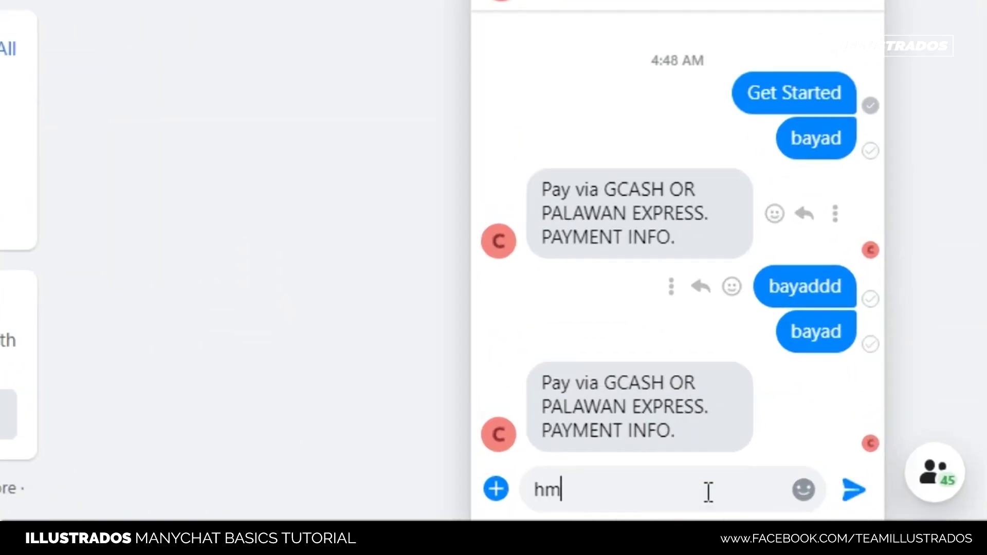
key(Return)
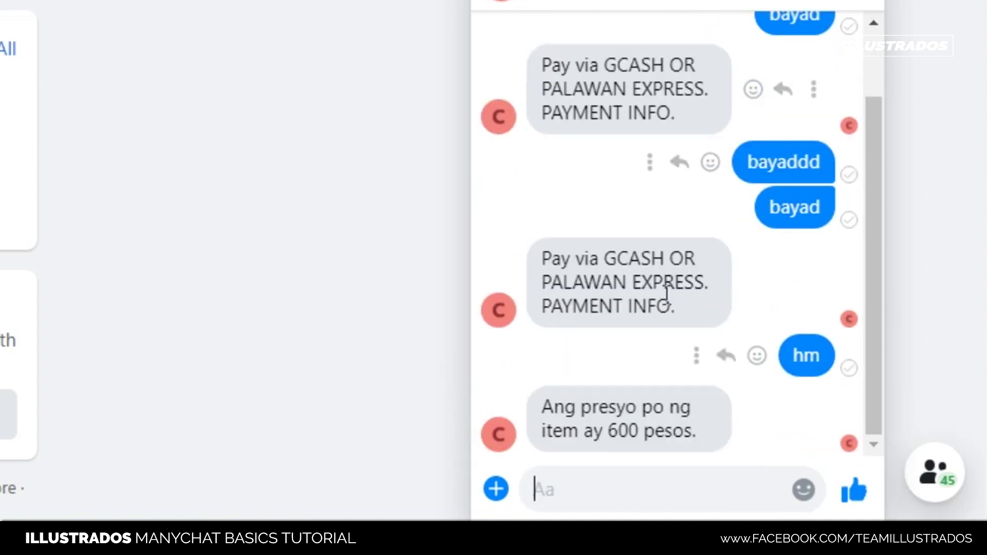
drag(553, 403, 650, 427)
click(541, 414)
drag(547, 406, 689, 434)
click(690, 434)
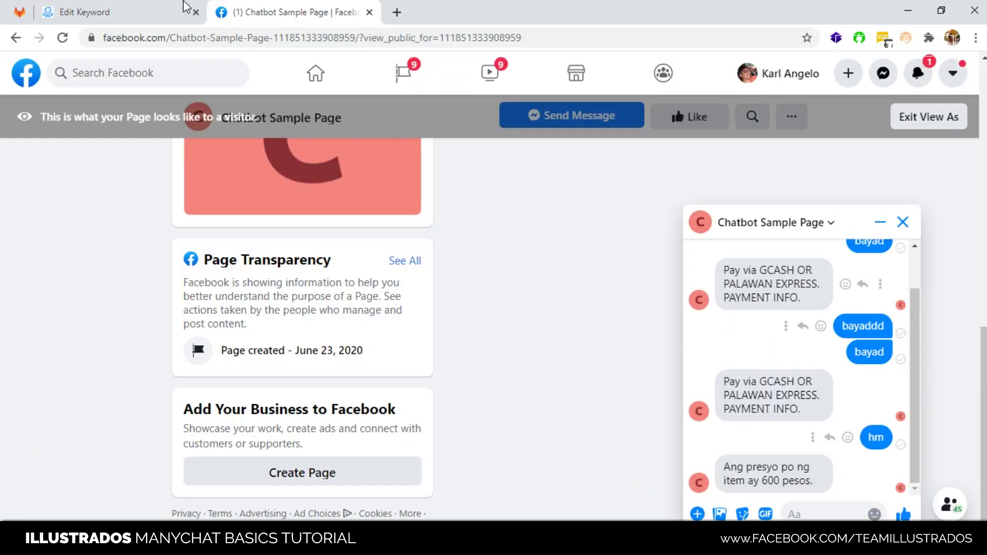
Step: Return to the ManyChat keyword list and compare its rules with the replies in the Facebook chat
click(81, 12)
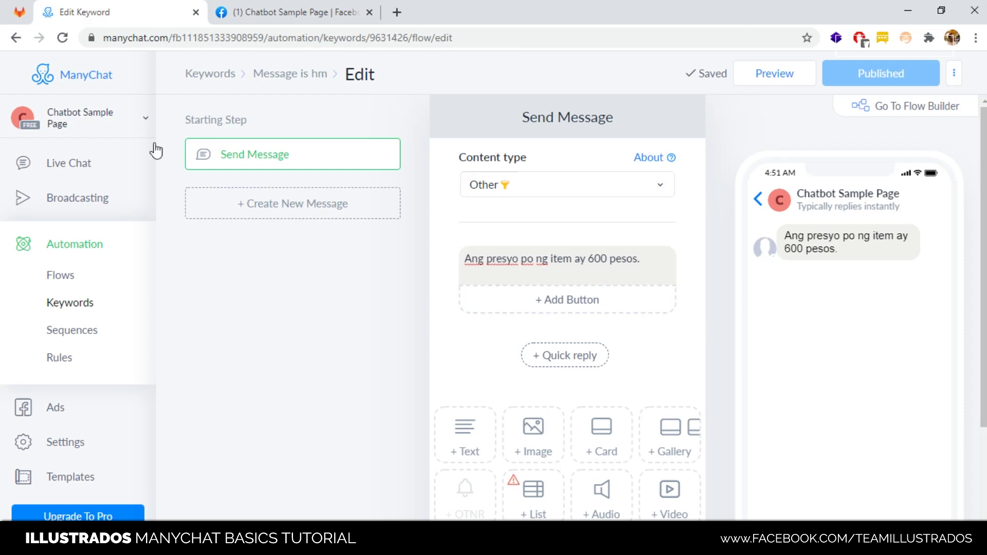
click(205, 74)
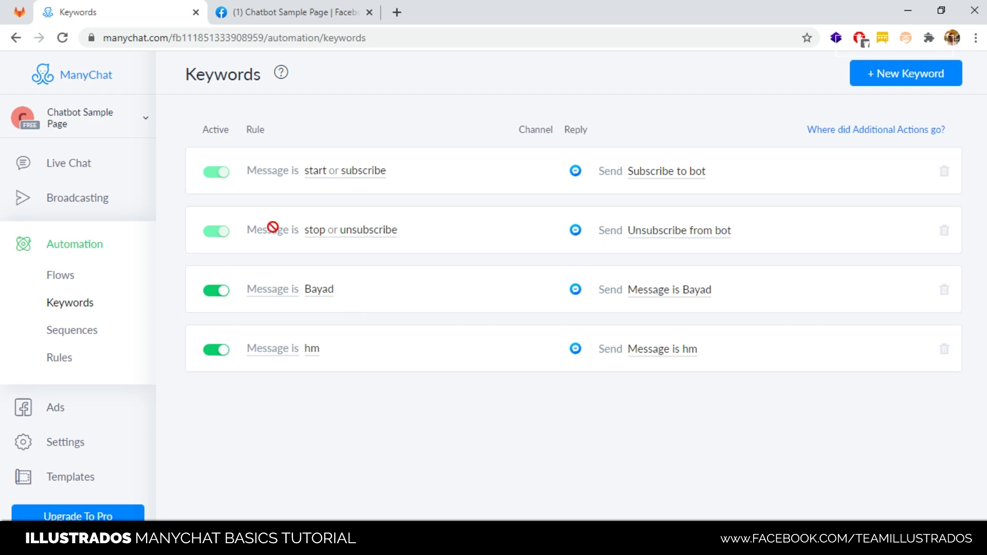
click(313, 7)
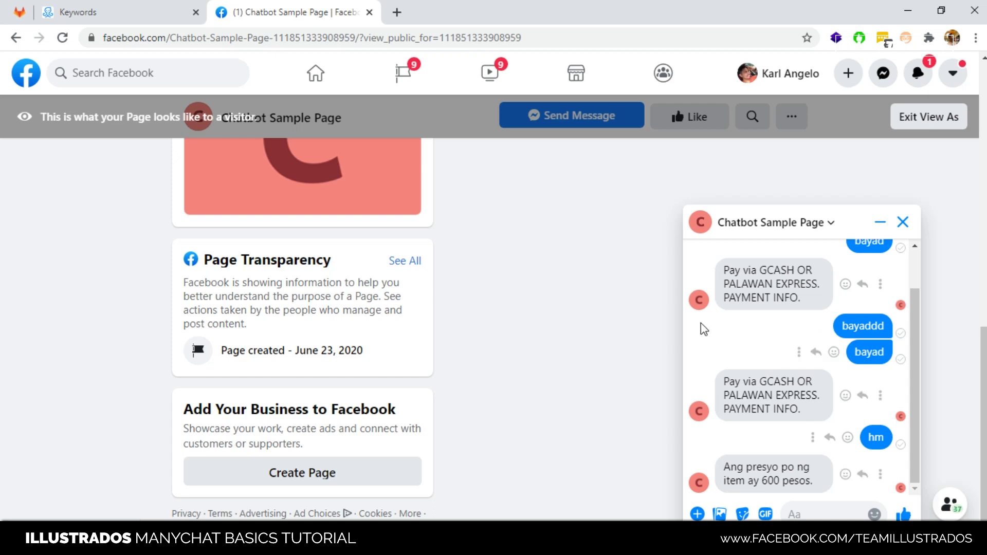
click(143, 7)
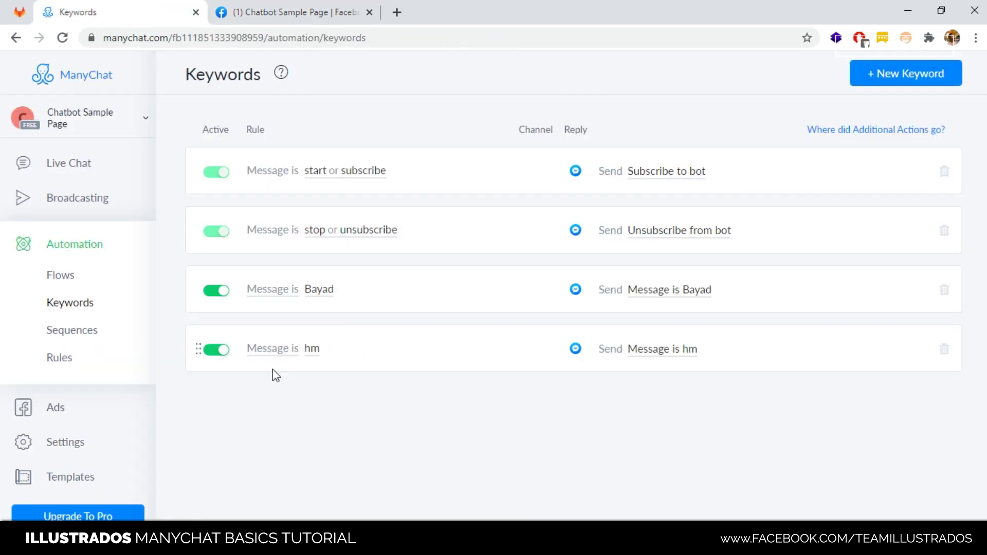
Step: Open the Example Sequence and switch its "After 2 days" educational message on and back off
click(86, 335)
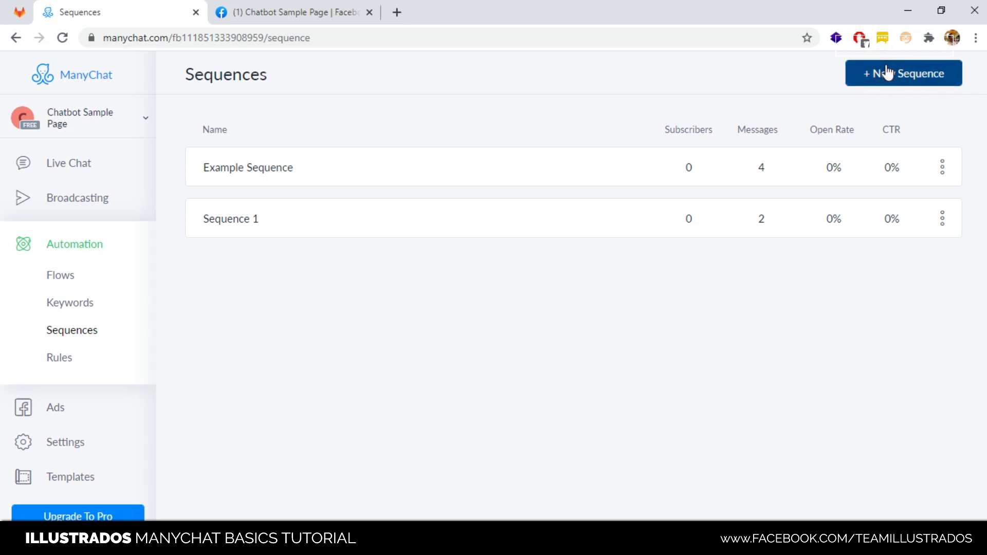
click(343, 178)
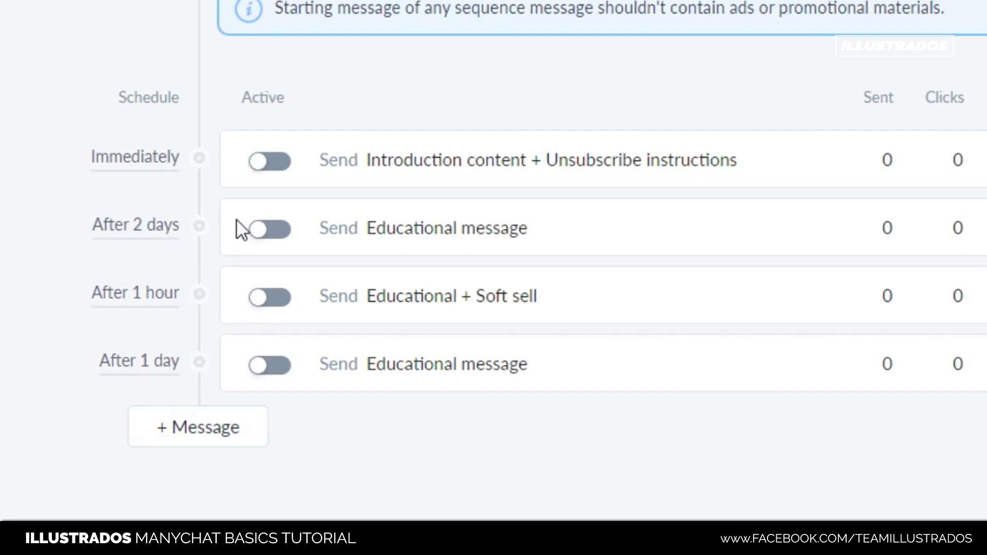
click(272, 231)
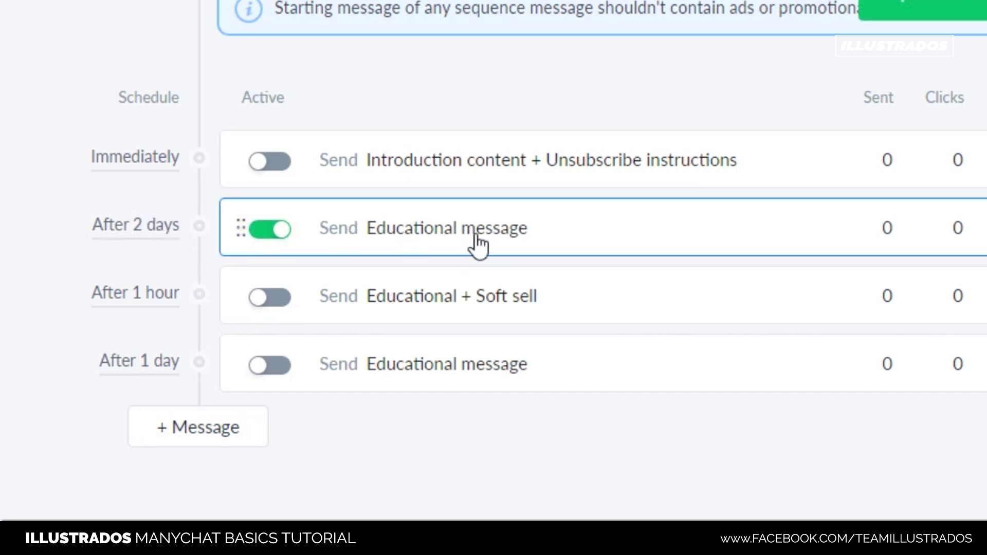
click(278, 238)
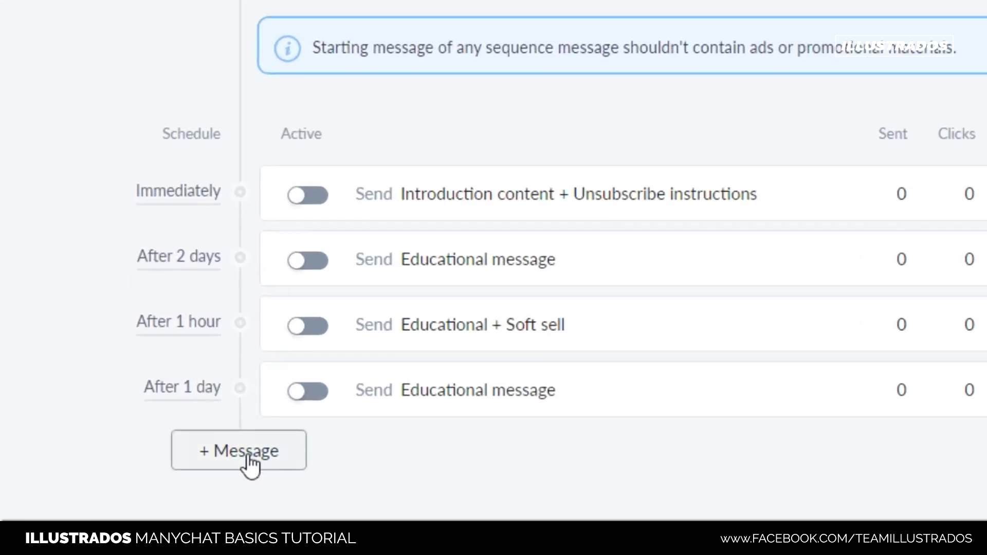
Step: Add a message to the end of the Example Sequence and set its delay to 30 days after the previous message
click(248, 455)
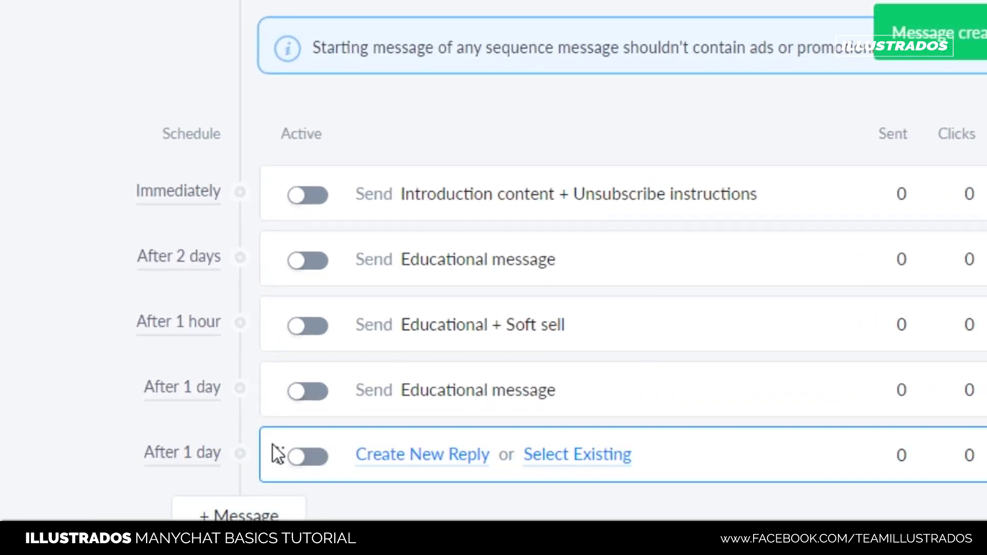
click(204, 457)
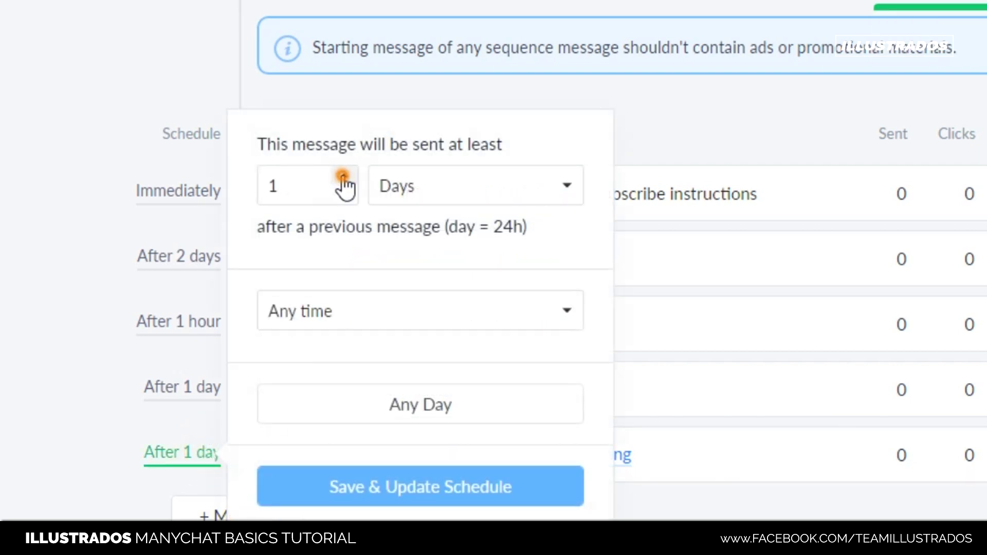
click(343, 177)
click(342, 177)
click(343, 178)
click(342, 177)
click(343, 177)
key(ctrl+a)
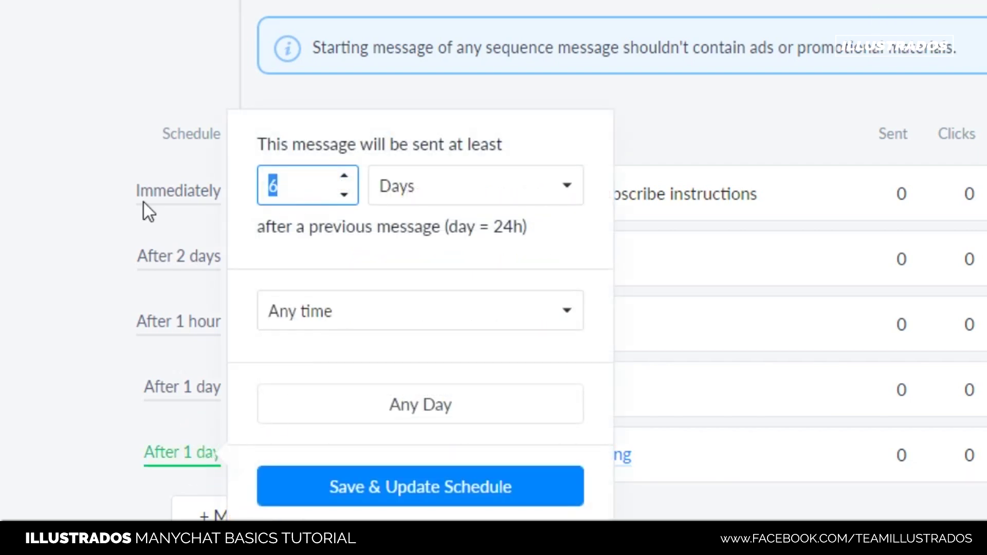
text(30)
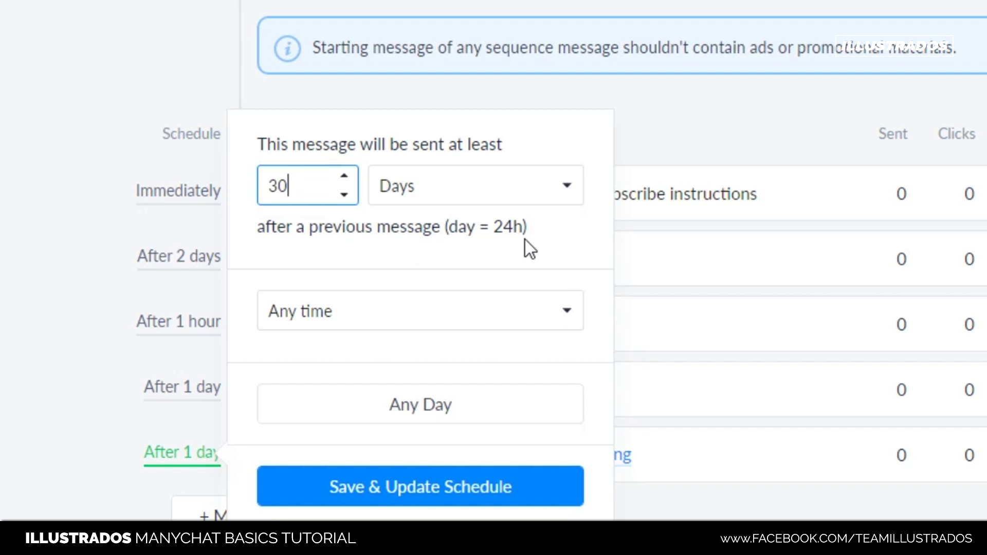
key(Tab)
click(388, 234)
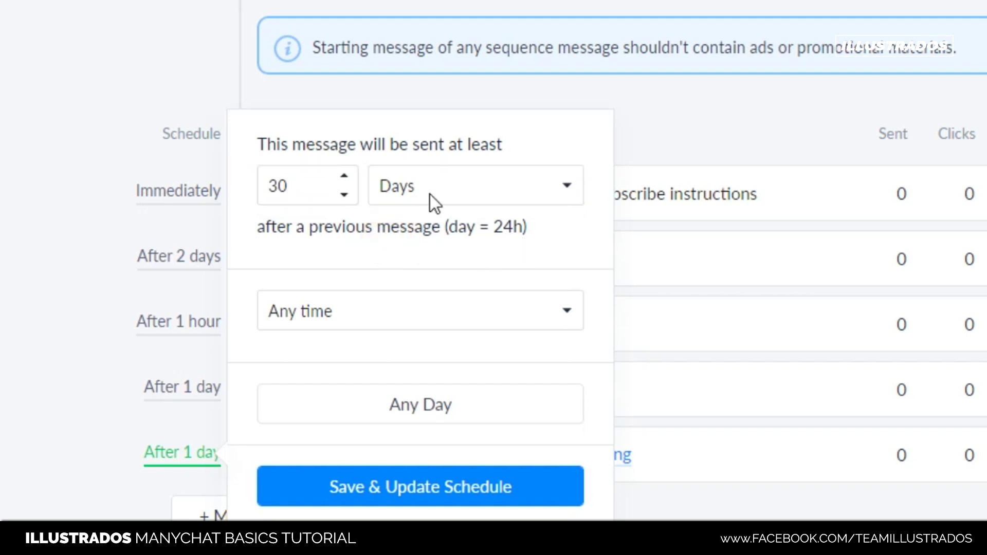
Step: Check the new message's delay and save its updated schedule
double_click(300, 190)
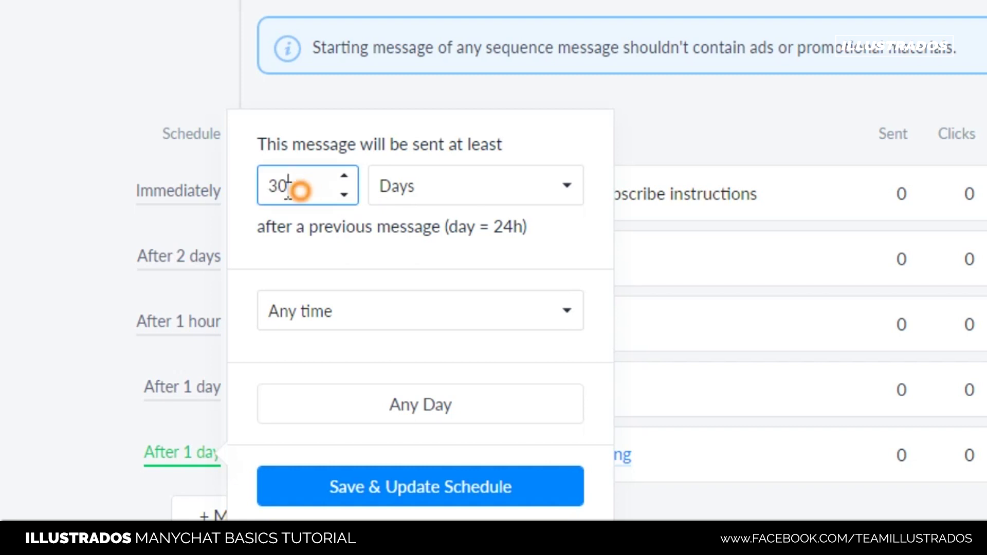
drag(408, 244, 514, 244)
click(514, 245)
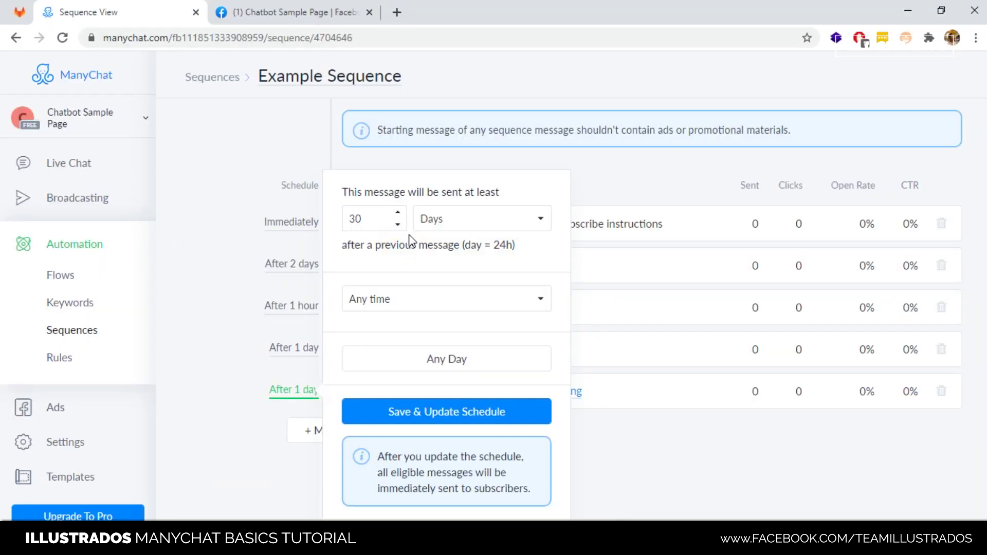
double_click(366, 219)
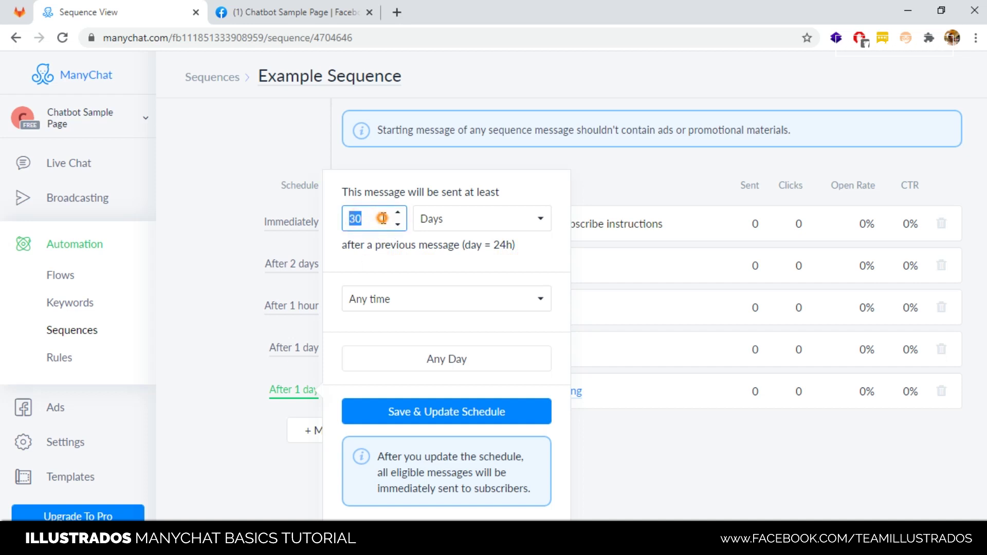
click(370, 218)
drag(370, 219, 345, 221)
click(511, 405)
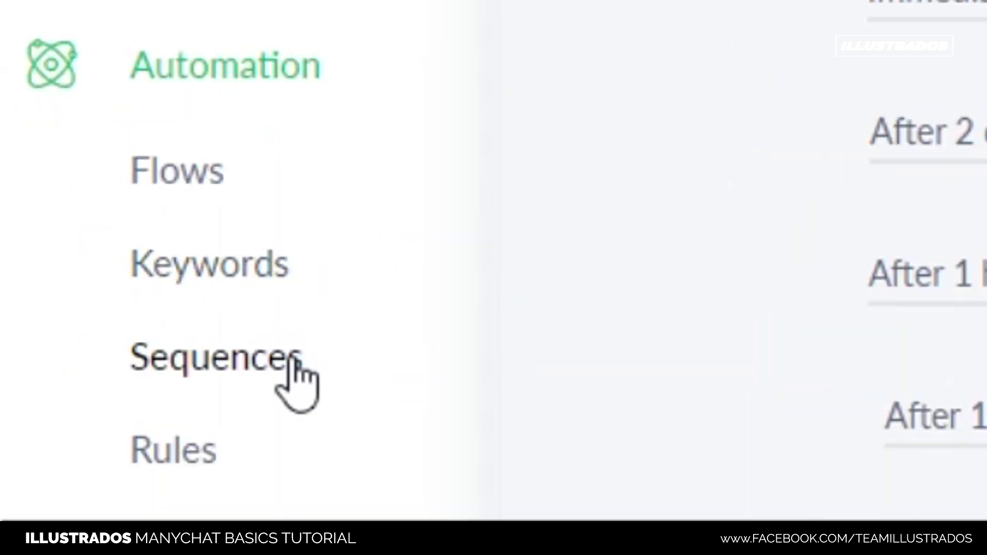
Step: Create a new automation rule and look over the triggers offered for it
click(163, 455)
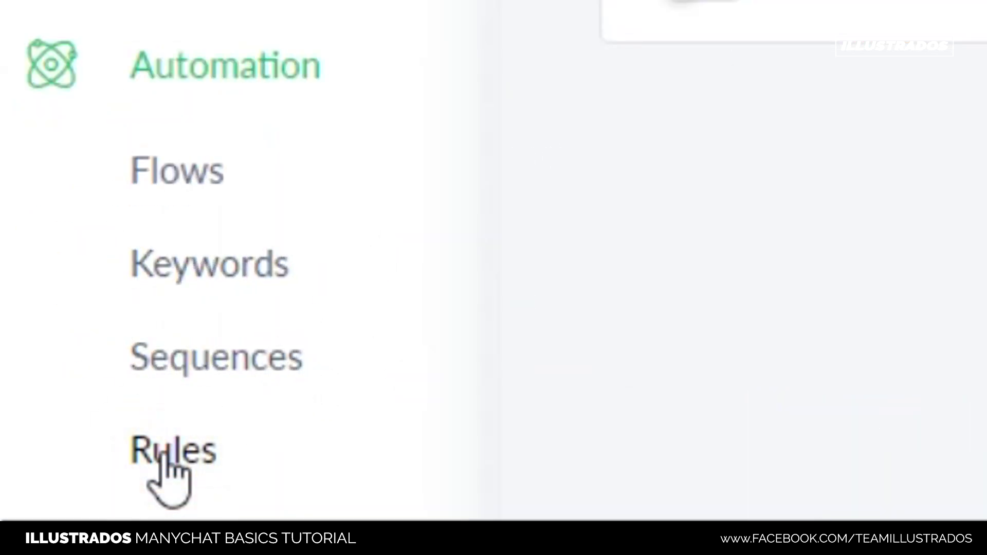
click(909, 76)
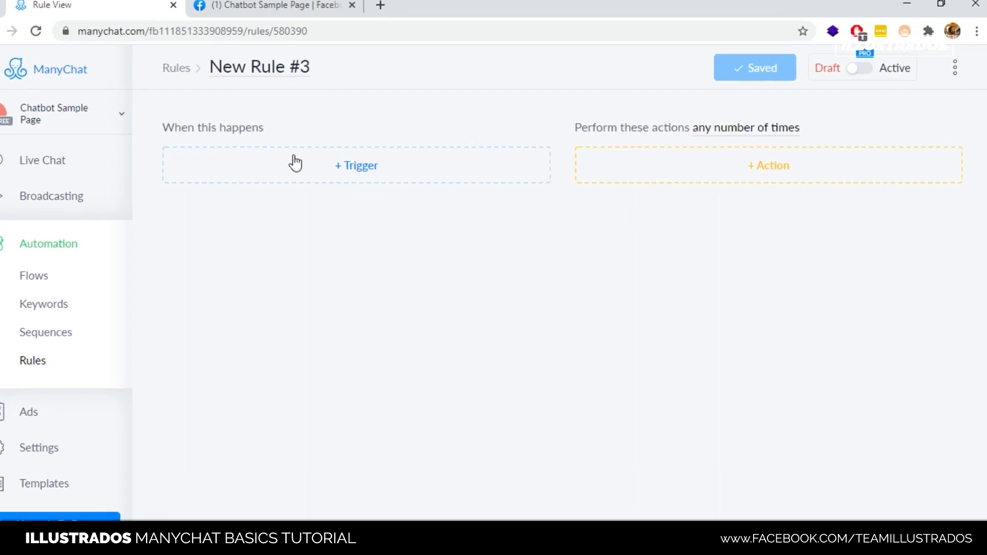
click(295, 163)
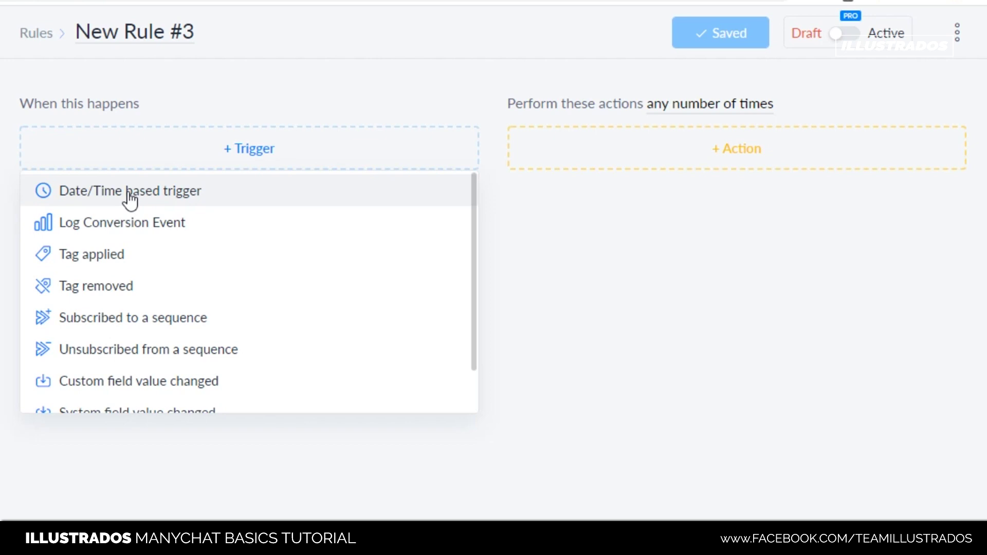
click(736, 168)
click(267, 166)
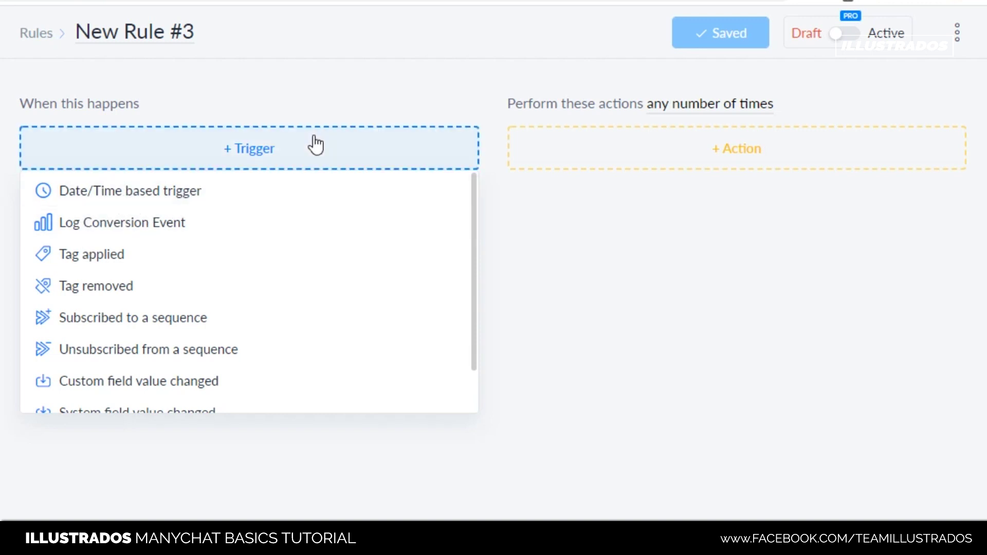
Step: Review the full list of actions available for the new rule, from tagging through Facebook Custom Audience
click(709, 147)
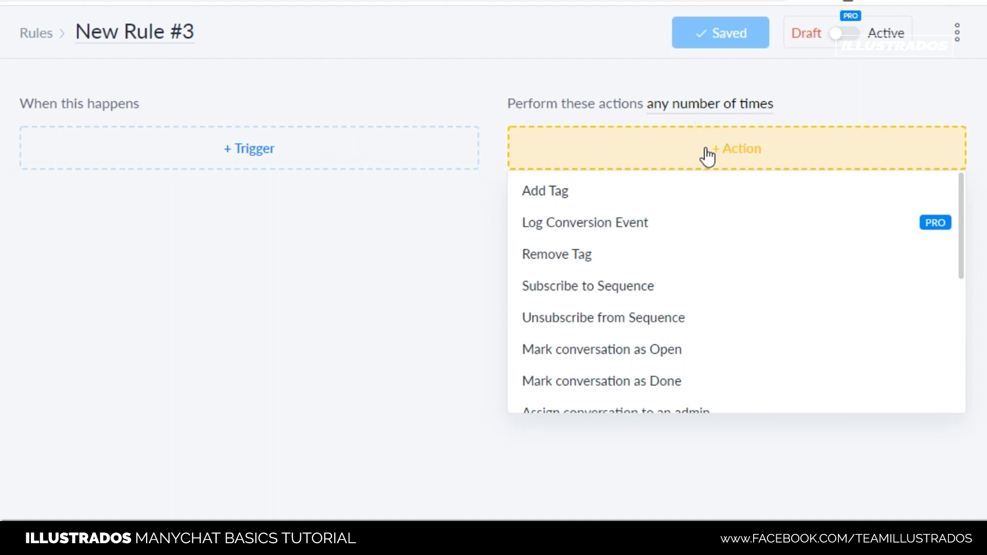
scroll(588, 230, down, 3)
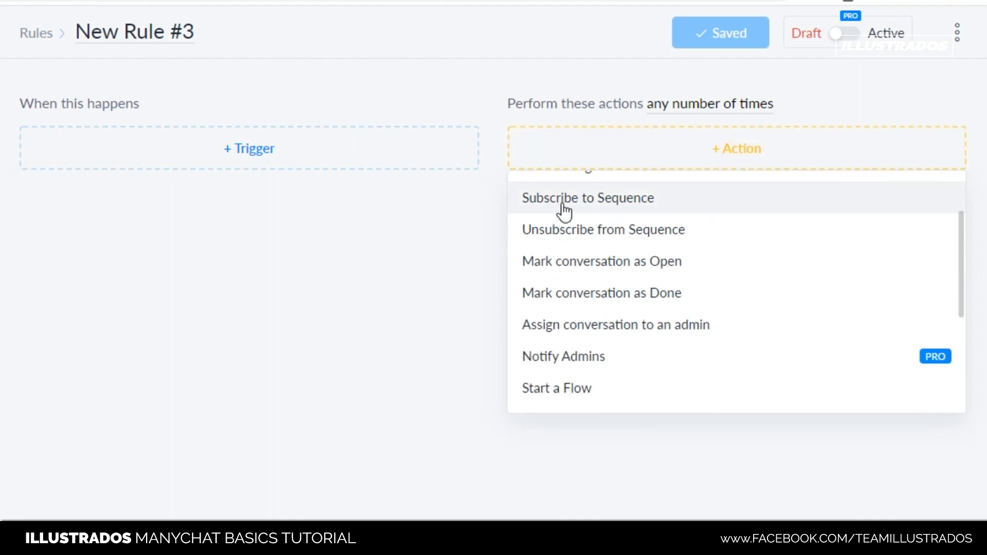
scroll(563, 216, down, 5)
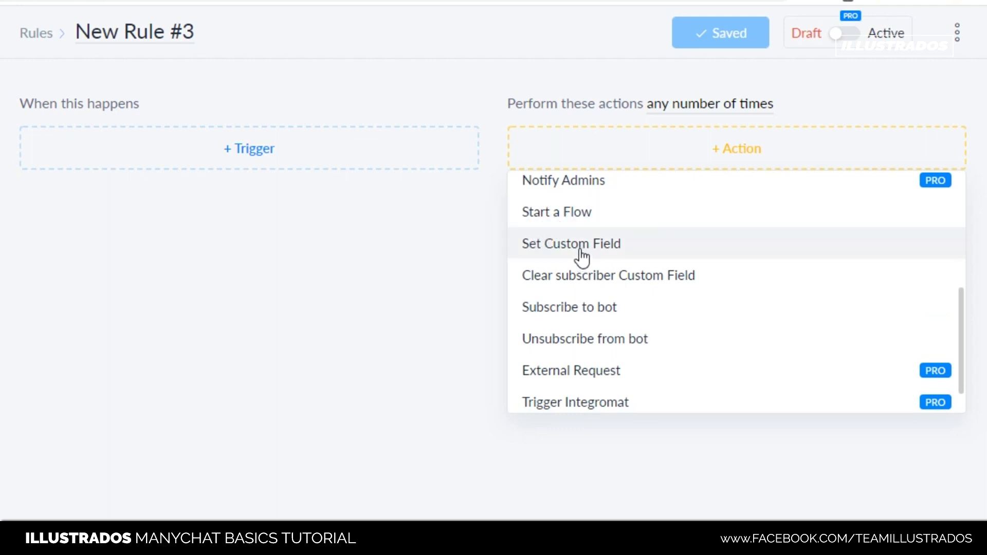
scroll(580, 257, down, 1)
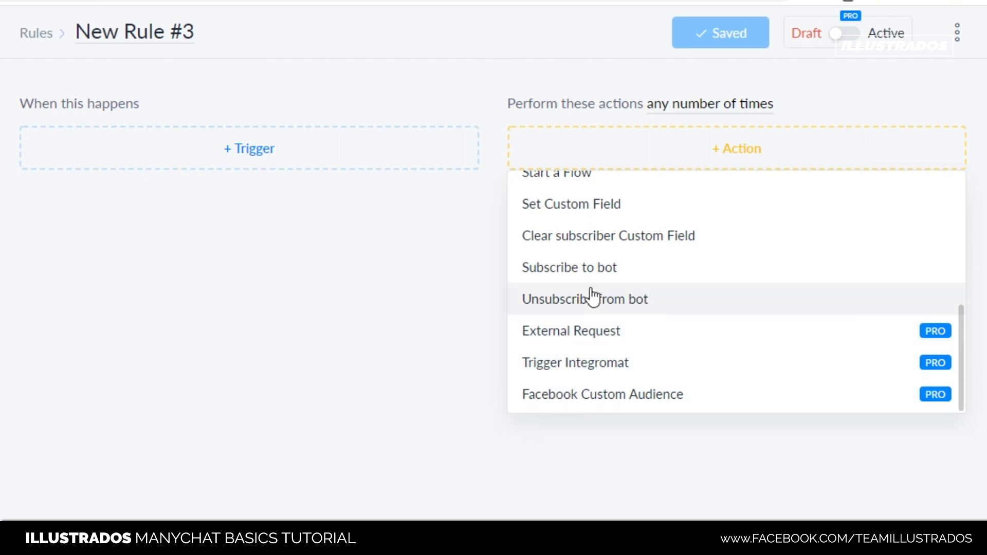
scroll(582, 249, up, 5)
click(375, 304)
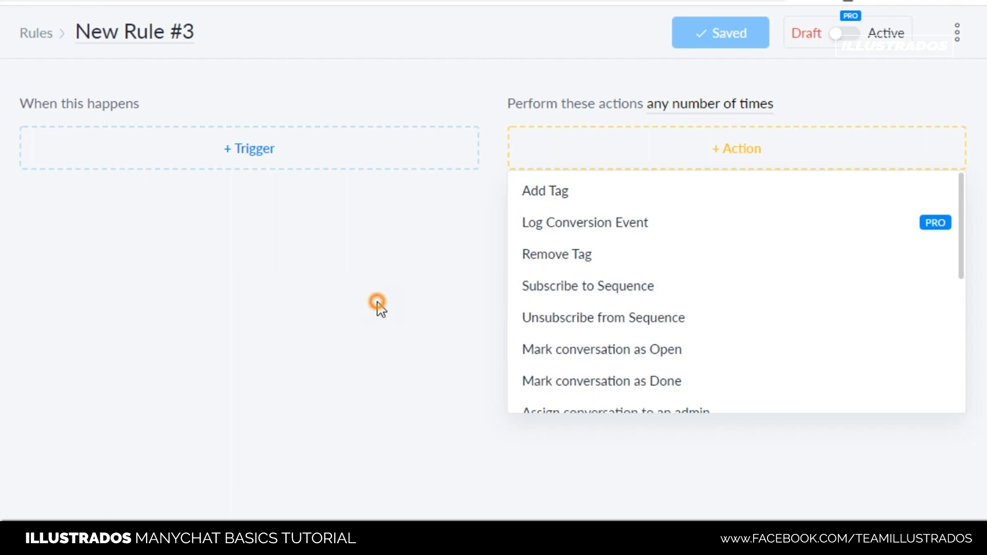
Step: Review the new rule's trigger options through to New subscriber, then close the list without choosing one
click(298, 150)
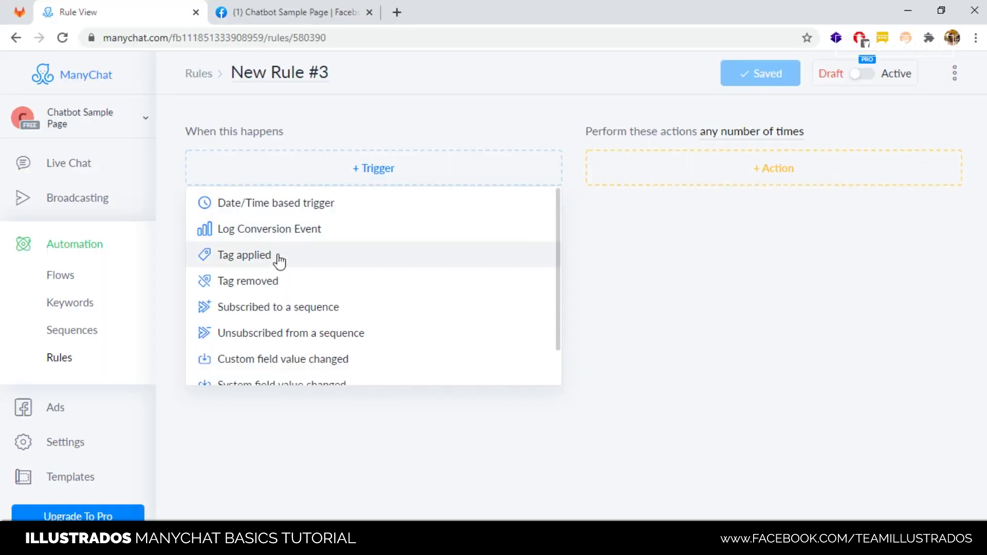
scroll(284, 255, down, 2)
scroll(291, 267, up, 1)
scroll(260, 292, down, 1)
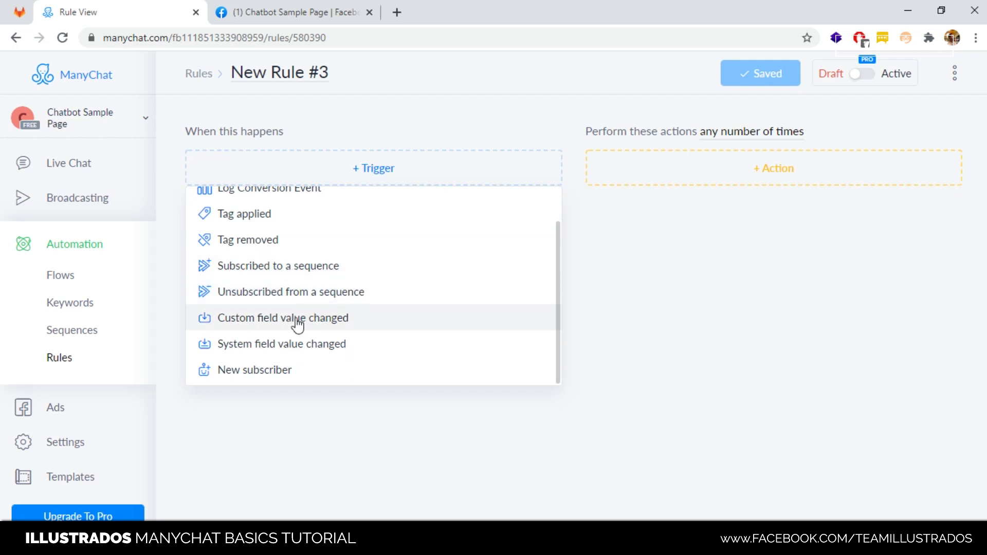
click(665, 302)
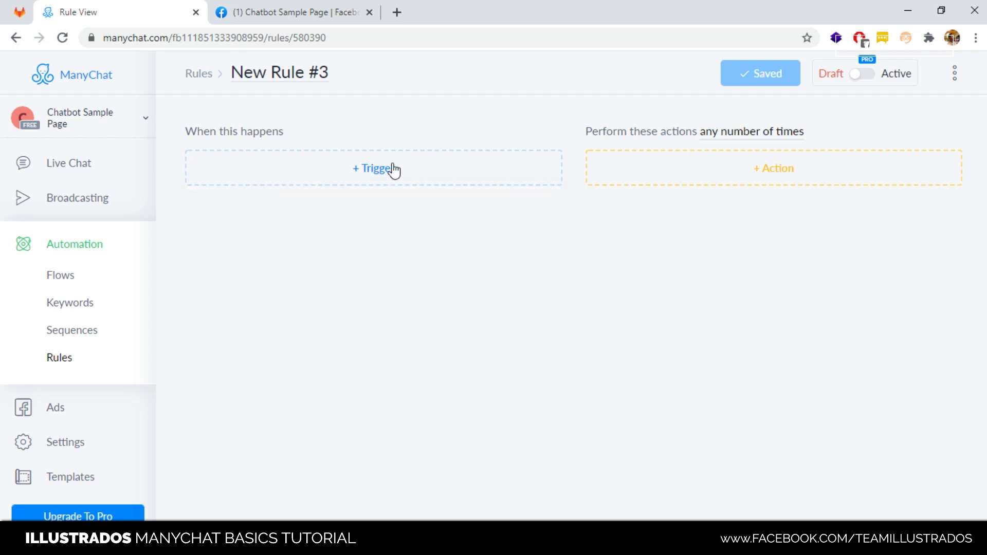
click(395, 166)
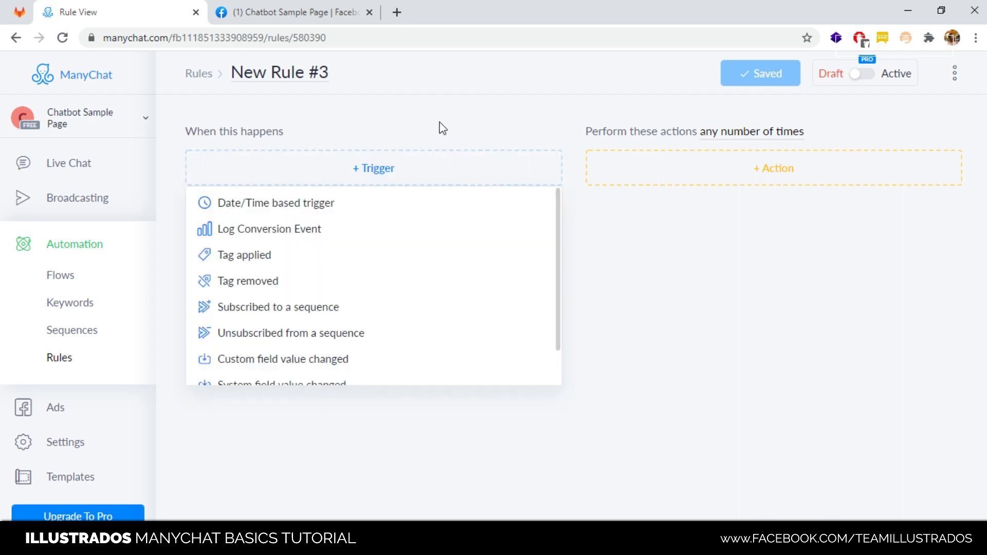
click(632, 258)
Step: Compare the new rule's available actions with its triggers once more without adding either
click(690, 164)
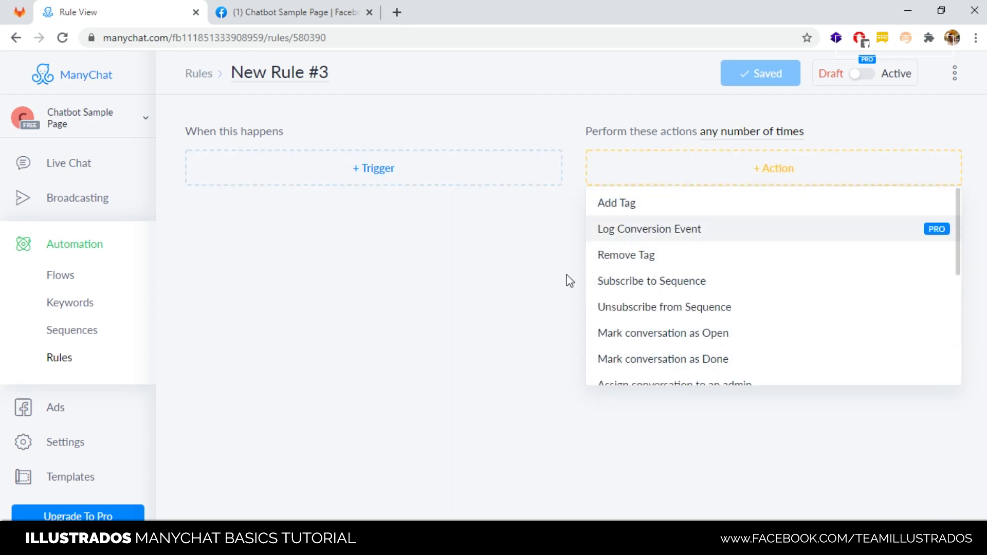
click(568, 278)
click(686, 170)
click(531, 237)
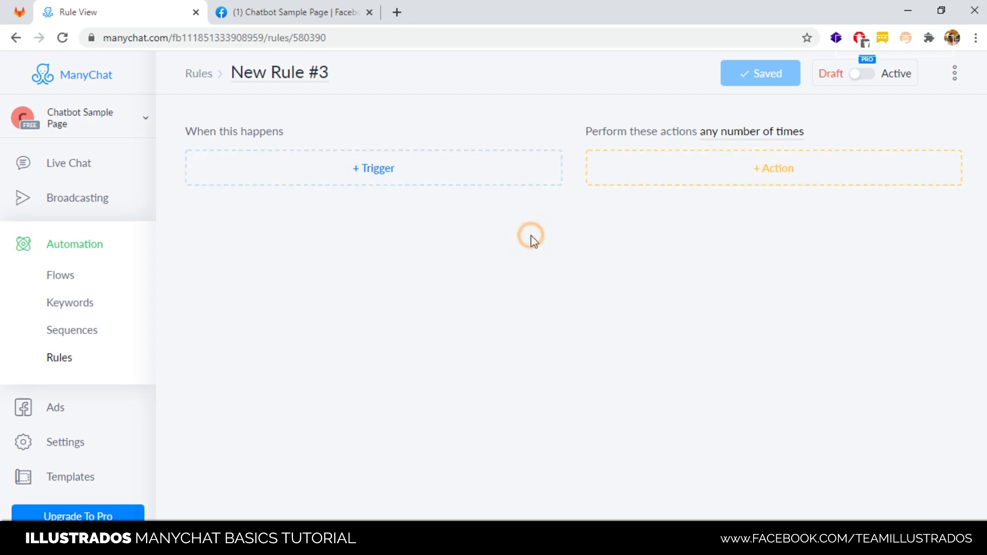
click(485, 172)
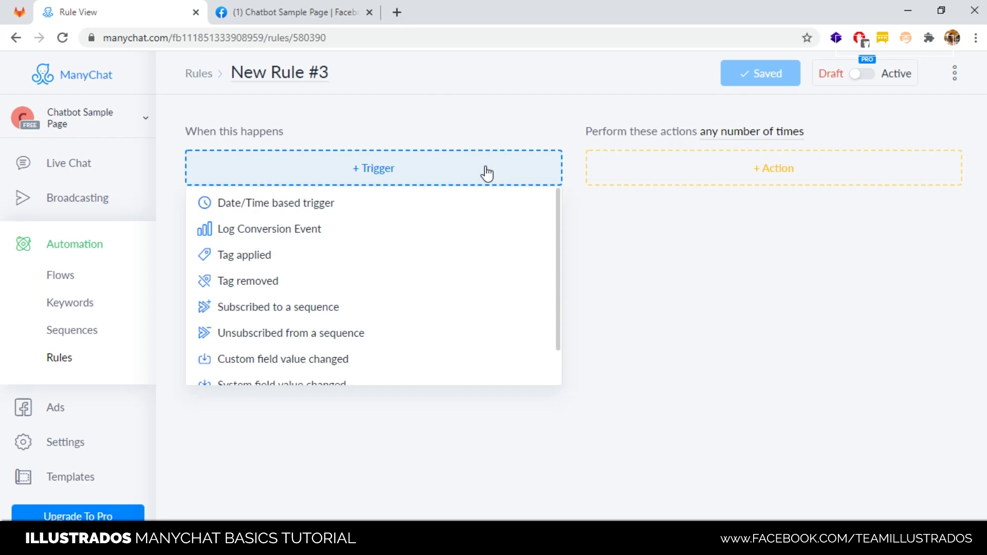
click(453, 122)
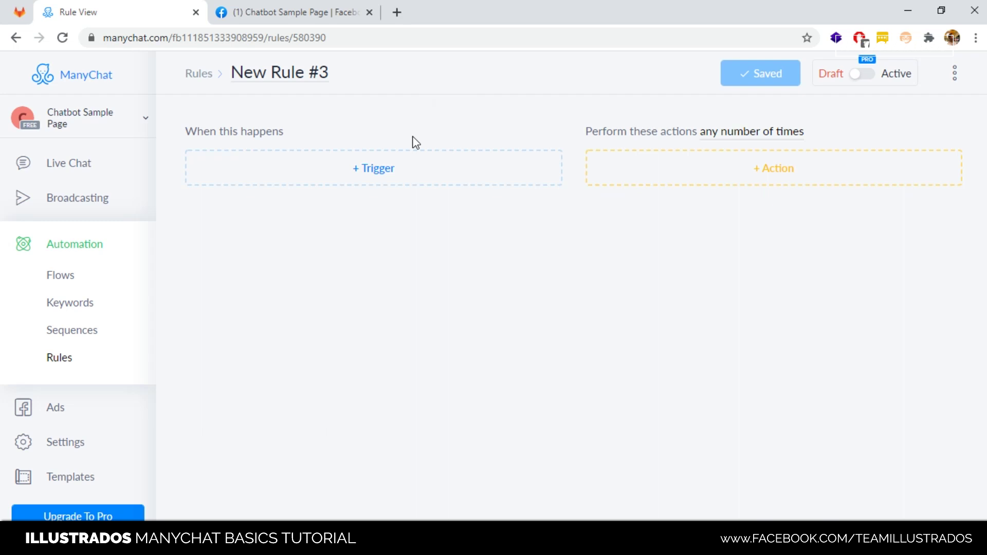
click(632, 168)
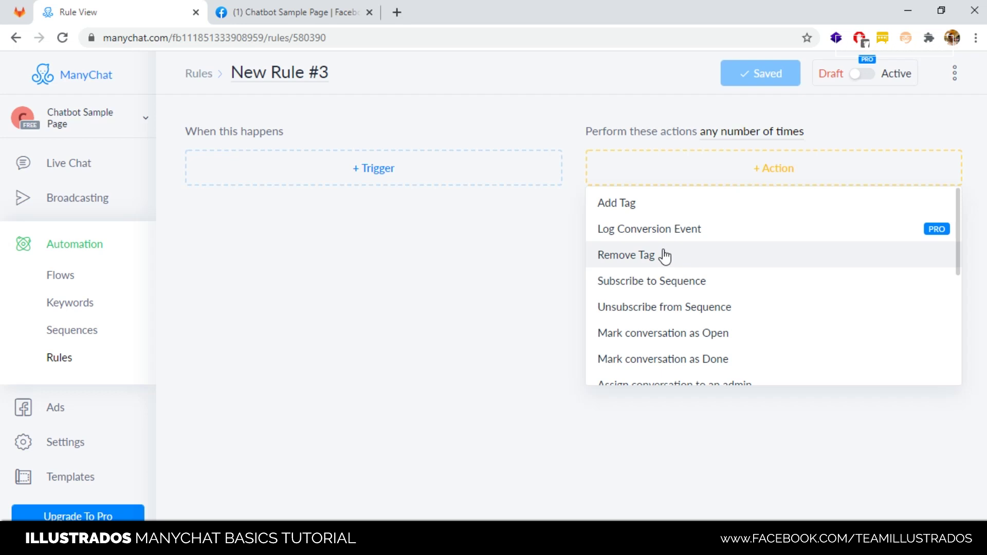
scroll(662, 262, down, 5)
scroll(661, 280, up, 5)
click(436, 316)
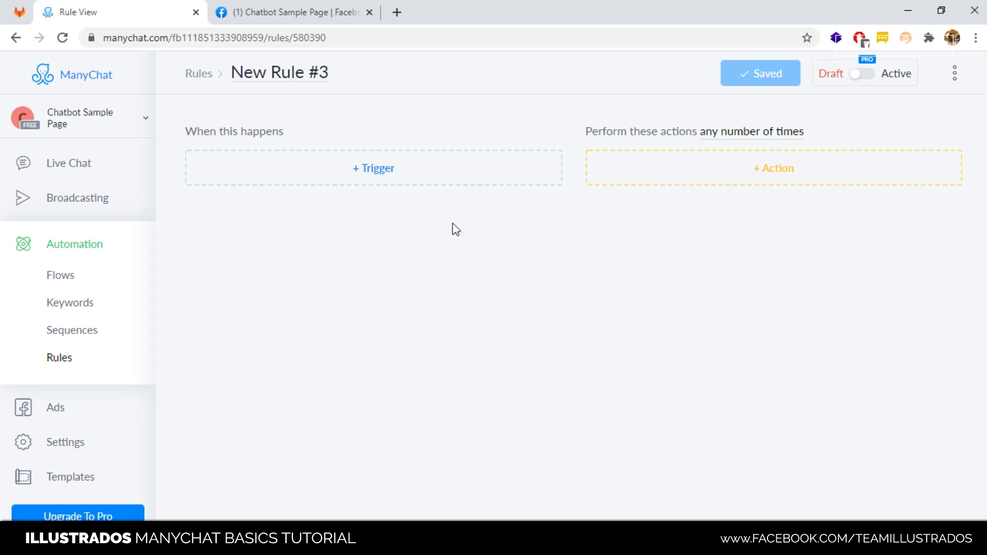